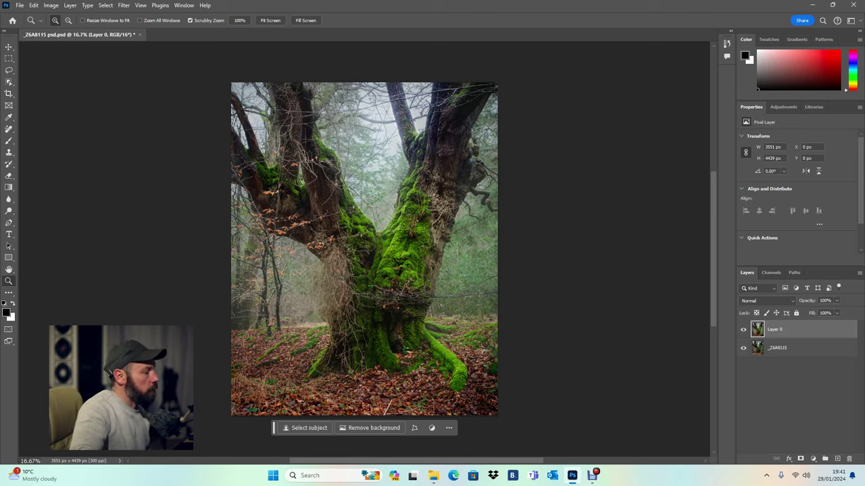
Open _Z6A8115 from the bluebell wood folder with Adobe Photoshop 2024 into Camera Raw
mouse_move(433, 475)
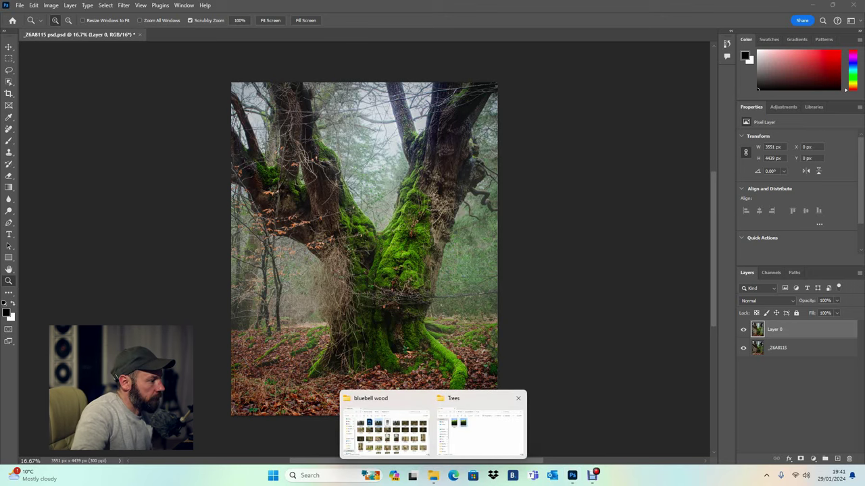
click(384, 426)
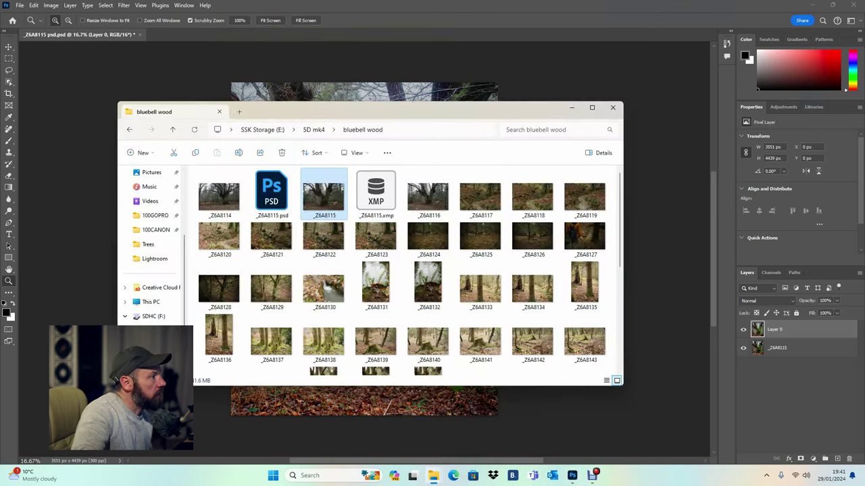
right_click(327, 207)
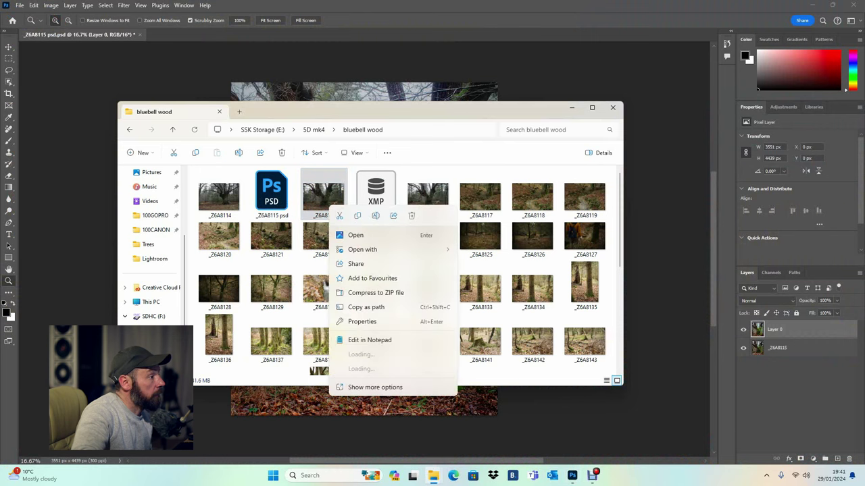
mouse_move(362, 250)
click(531, 247)
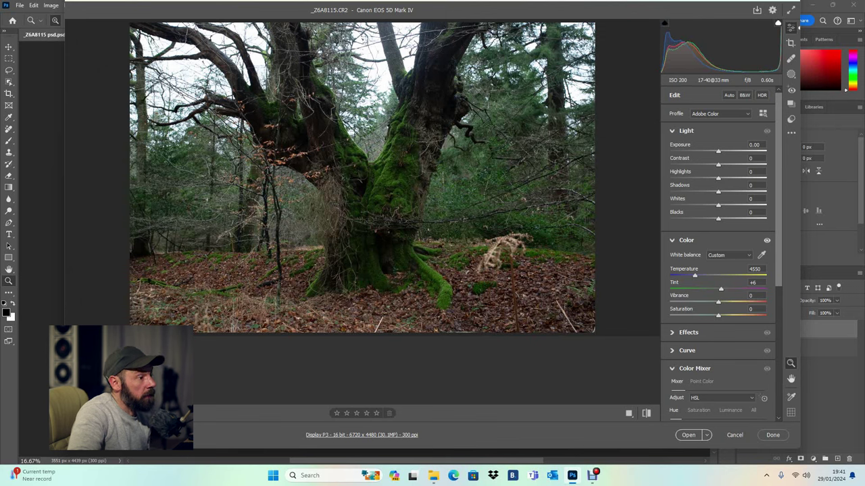
Apply the Adobe Vivid profile to _Z6A8115.CR2 and open it as a Photoshop document
click(720, 113)
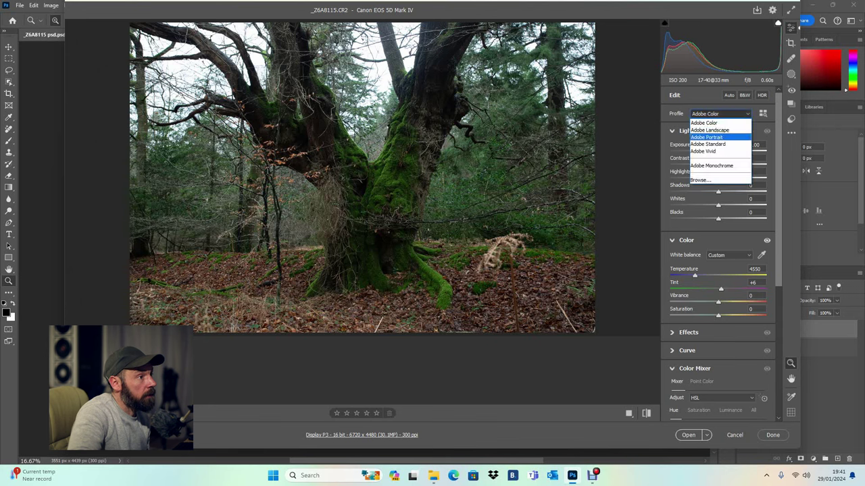
key(Return)
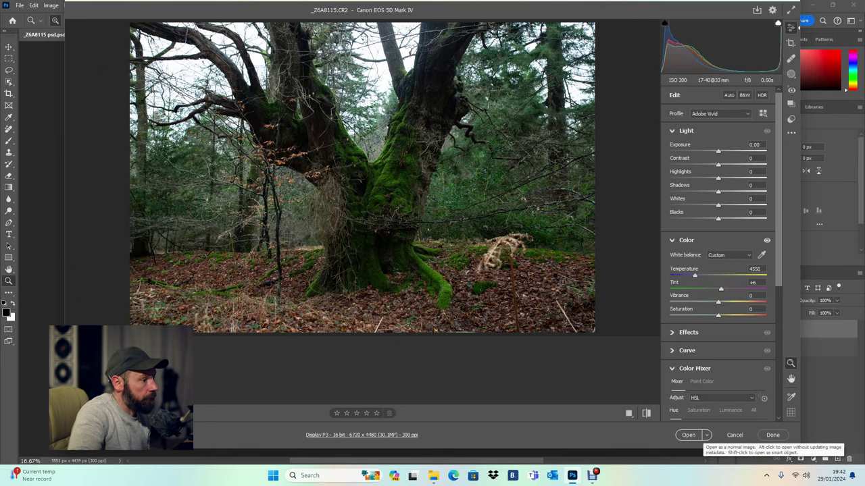
click(703, 436)
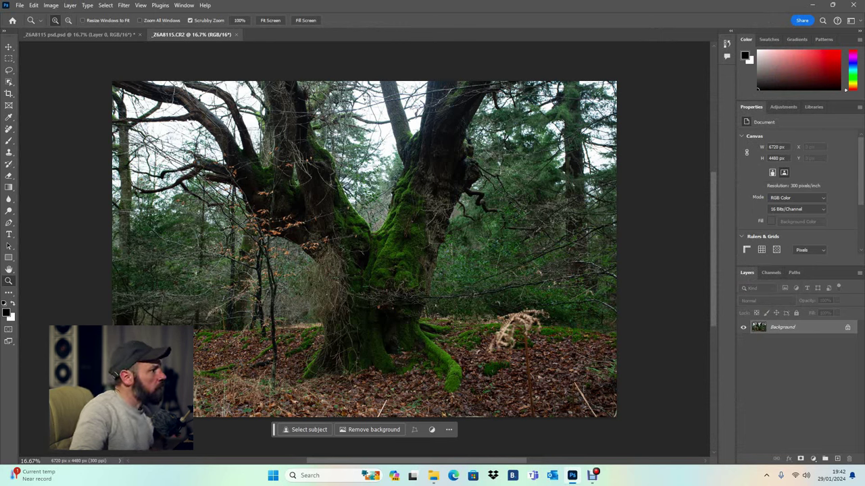
Crop the photo to a 4:5 (8:10) portrait around the mossy trunk, giving 3584×4480 px
key(c)
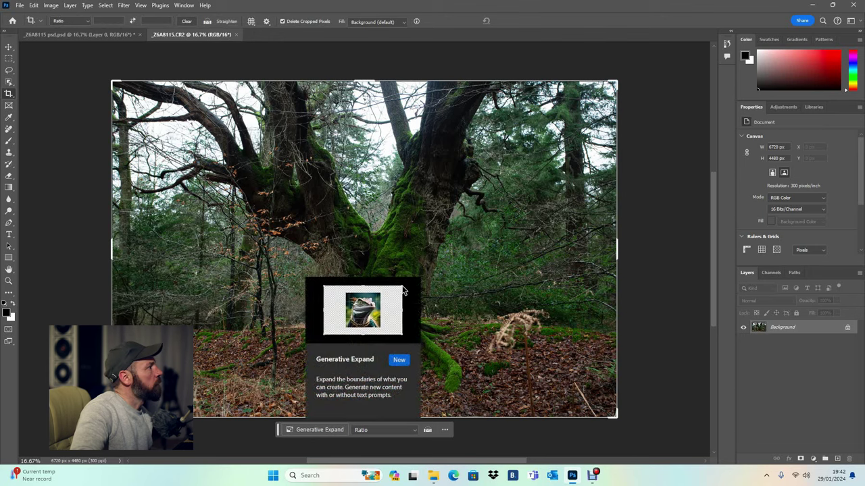
click(71, 21)
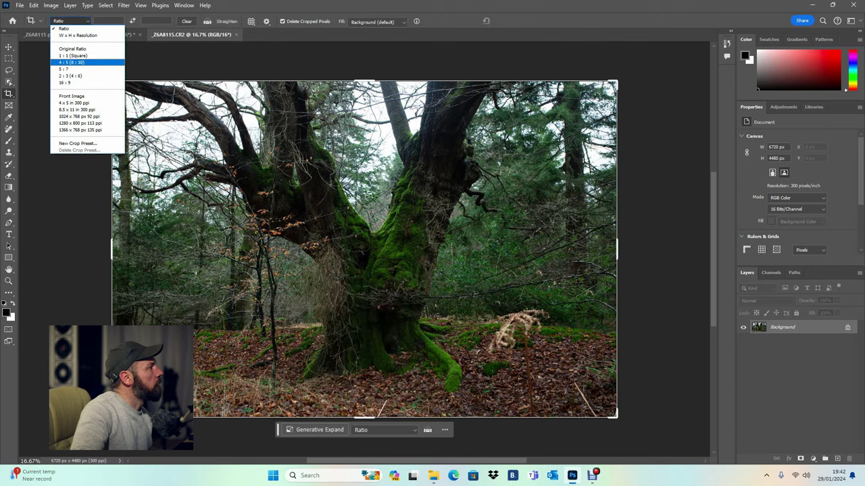
click(71, 63)
drag(351, 209, 359, 209)
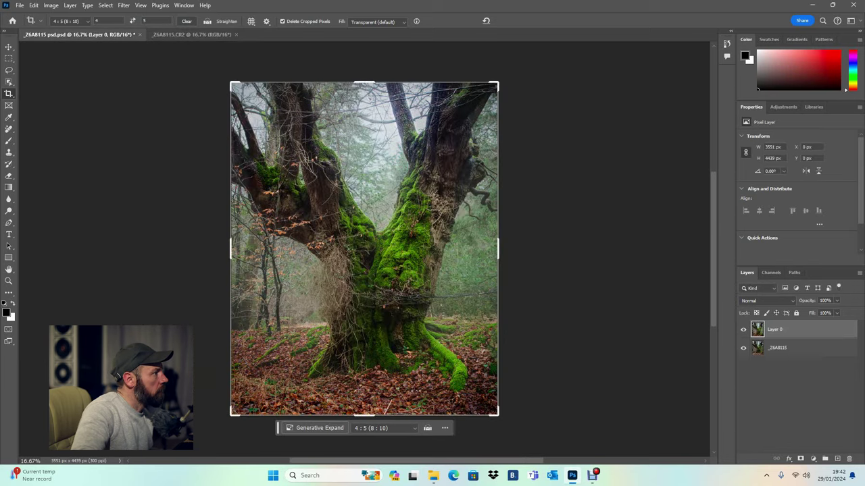
key(ctrl+Tab)
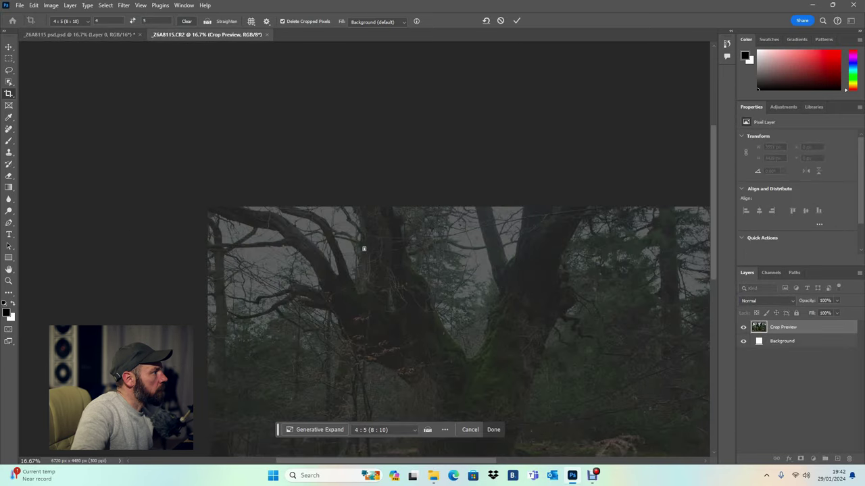
drag(291, 110, 367, 222)
key(Return)
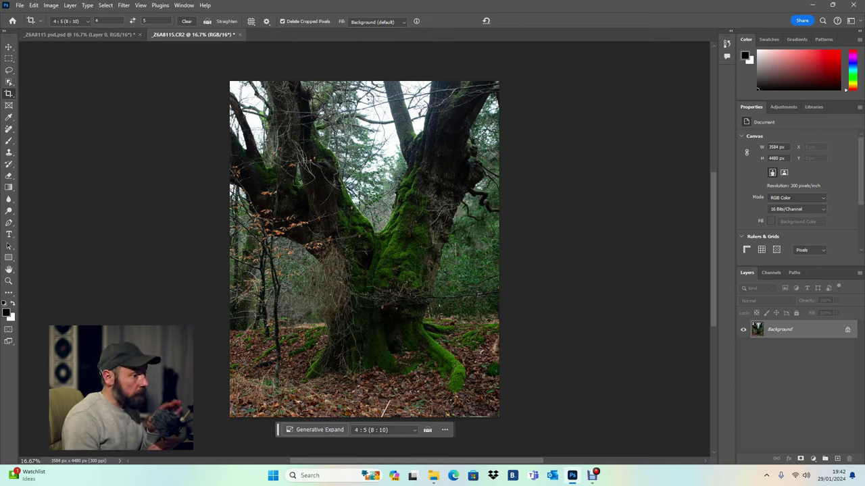
Copy the Background with Ctrl+J and convert the new Layer 1 into a smart object
key(ctrl+j)
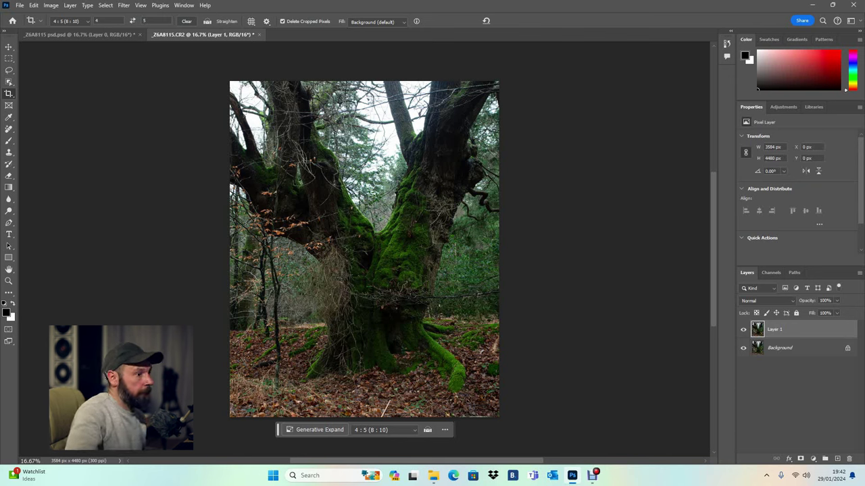
right_click(784, 329)
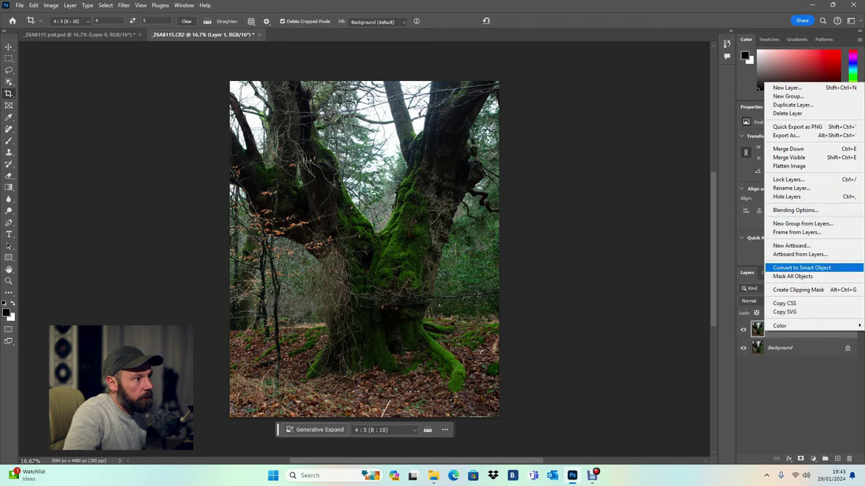
click(801, 268)
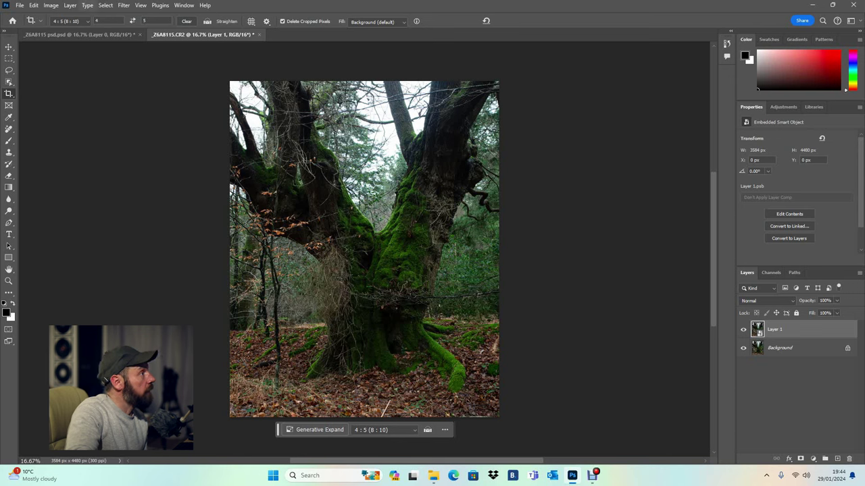
Apply Camera Raw Filter to the smart object and raise Exposure to +0.55
click(70, 5)
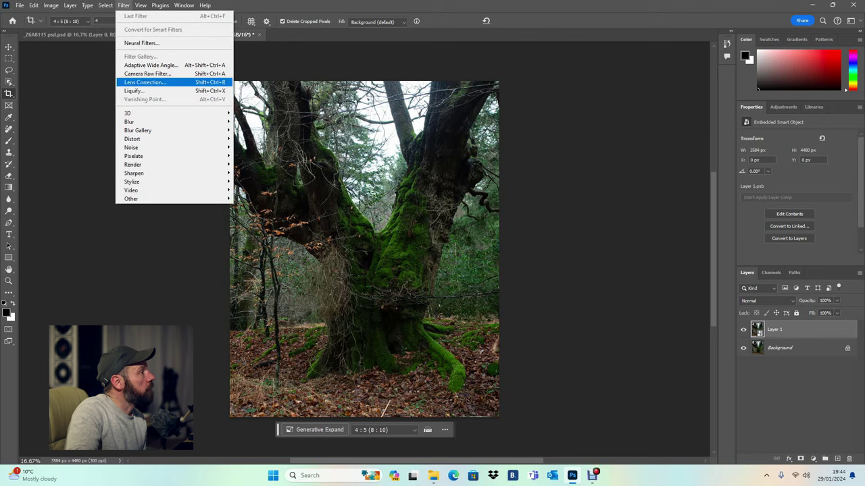
click(149, 74)
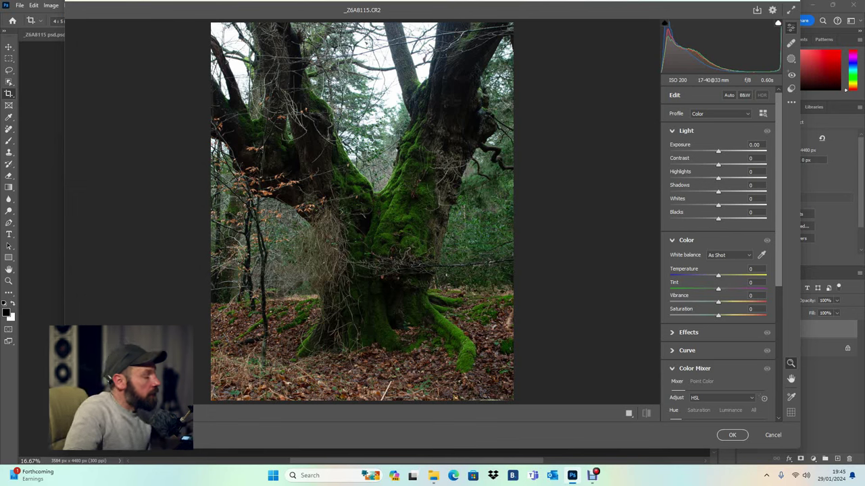
key(Up)
key(Up)
key(Up)
key(Up)
key(Up)
key(Up)
key(Up)
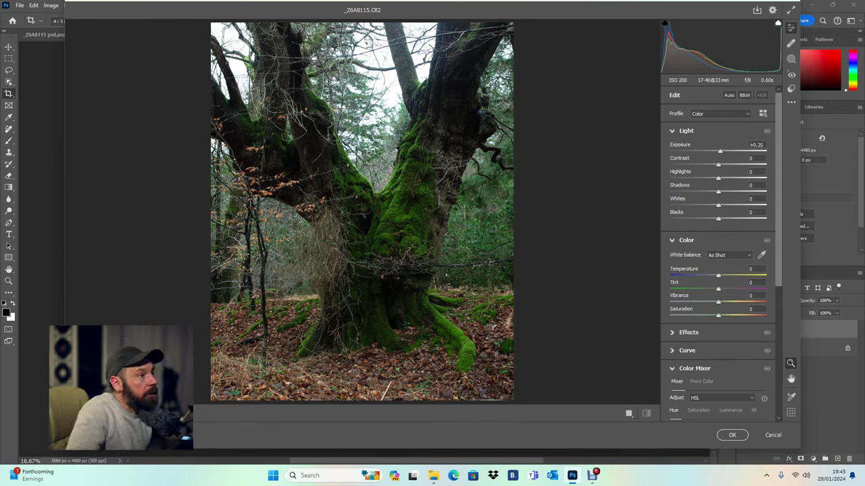
key(Up)
key(Up)
key(Up)
key(Up)
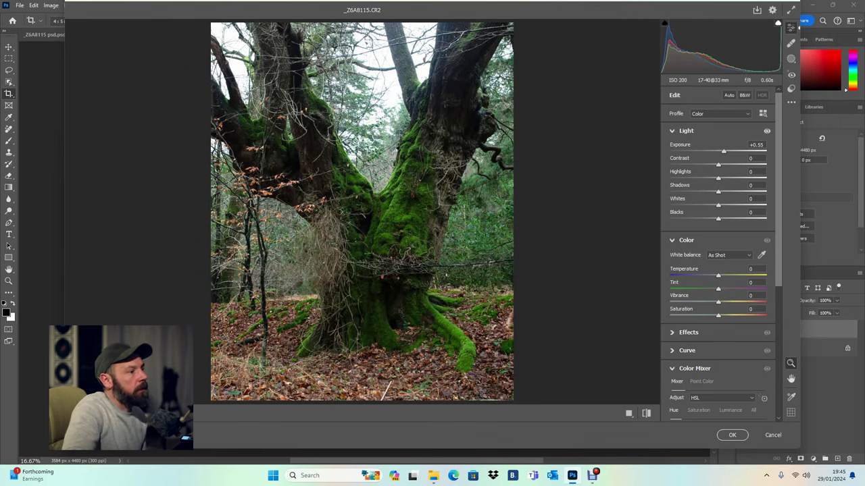
Set Contrast to +7 and Highlights to -2 in the Camera Raw Filter
drag(718, 164, 721, 164)
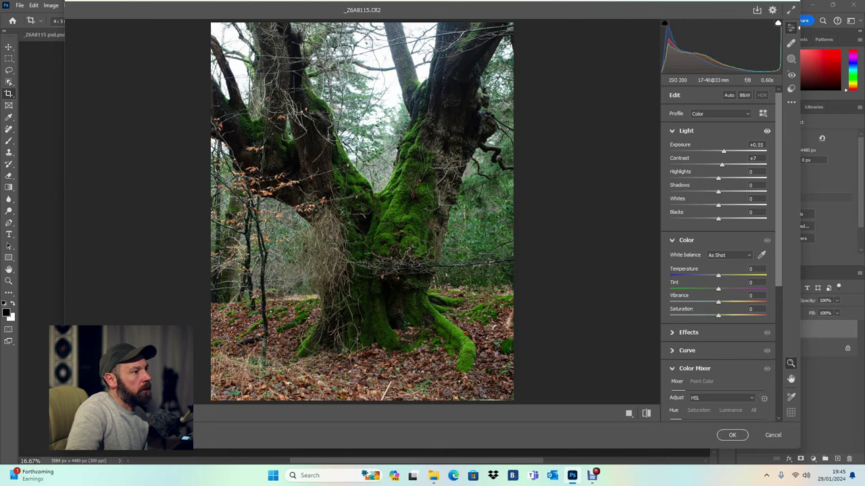
key(Down)
key(Down)
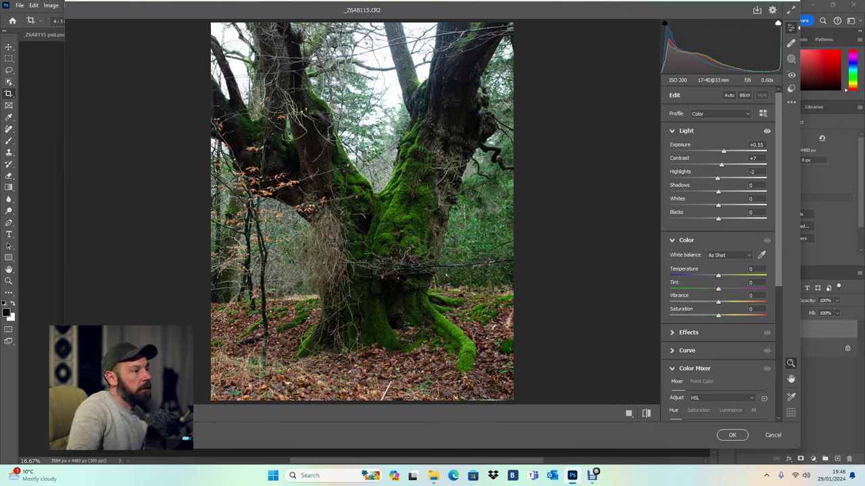
drag(717, 179, 683, 178)
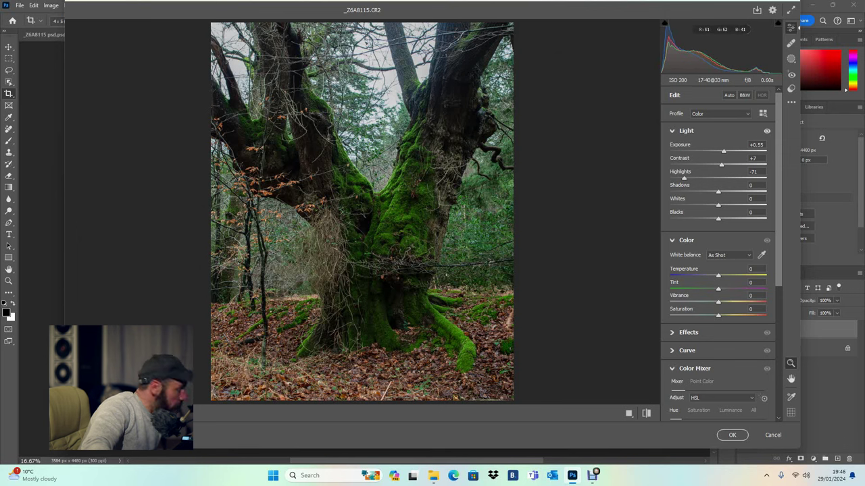
drag(718, 192, 735, 192)
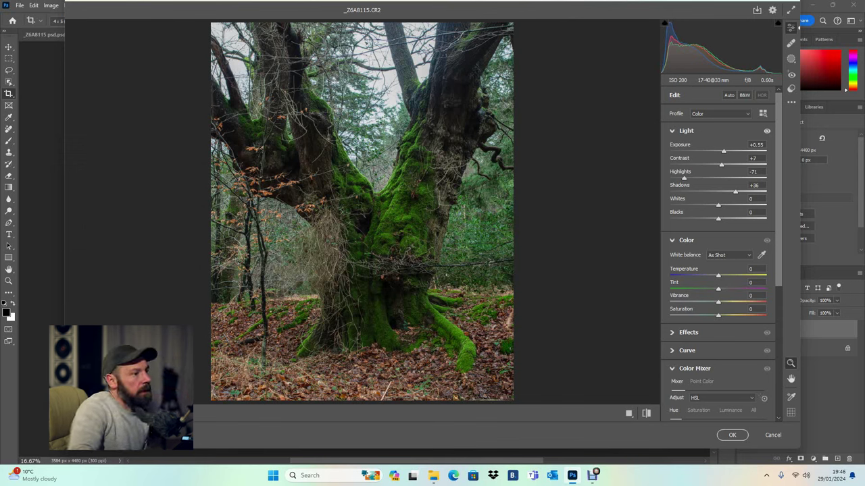
drag(718, 205, 720, 205)
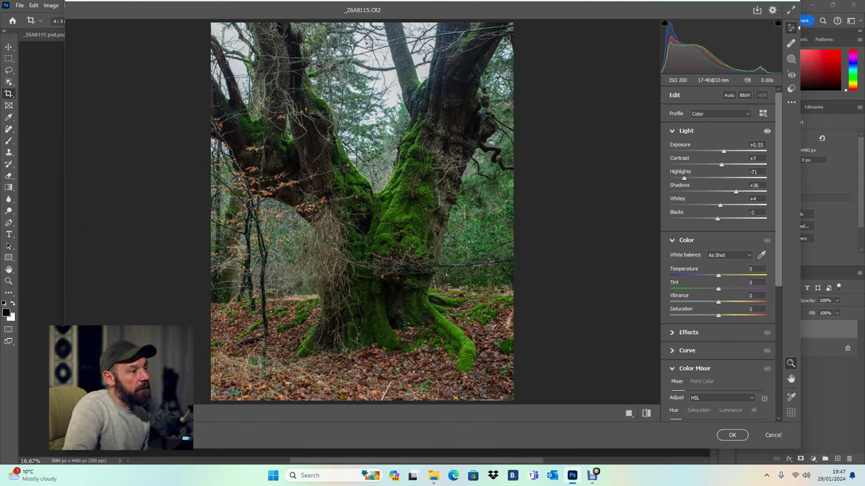
drag(717, 218, 713, 219)
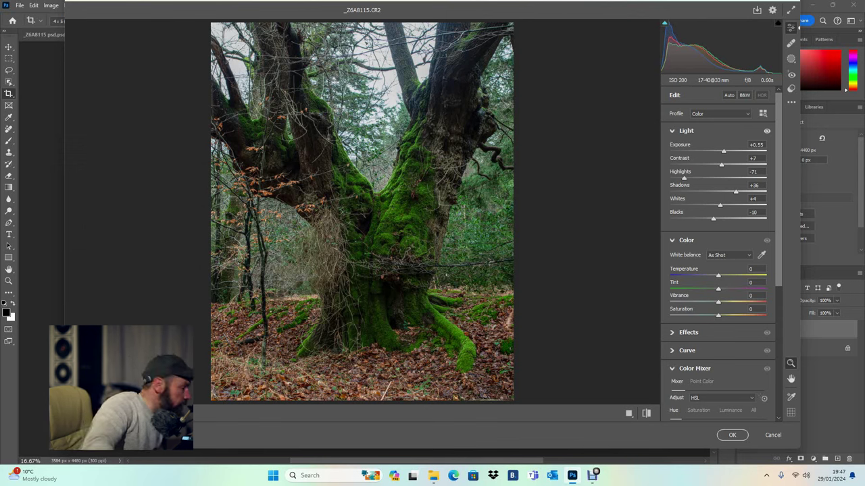
key(Down)
key(Down)
key(Down)
key(Down)
key(Down)
key(Down)
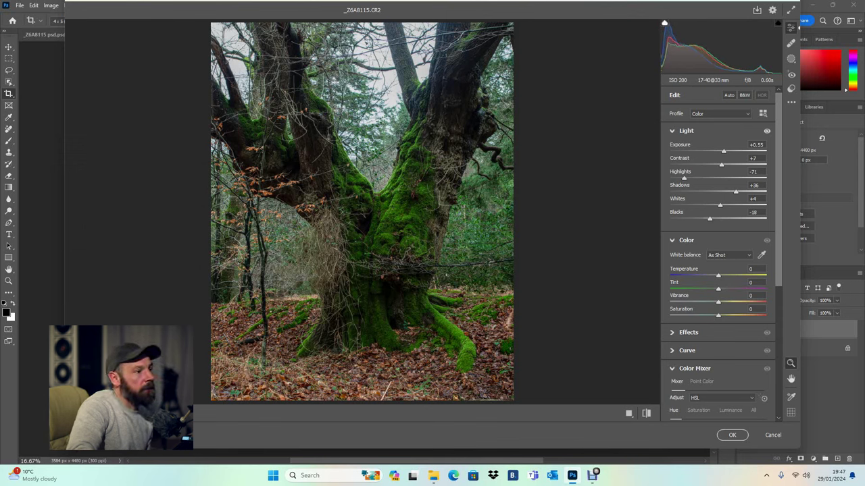
key(Down)
key(Down)
key(Down)
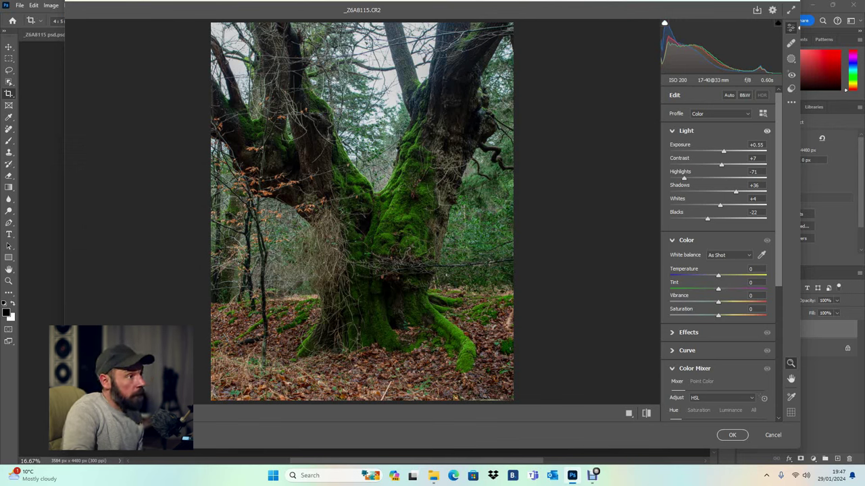
click(767, 131)
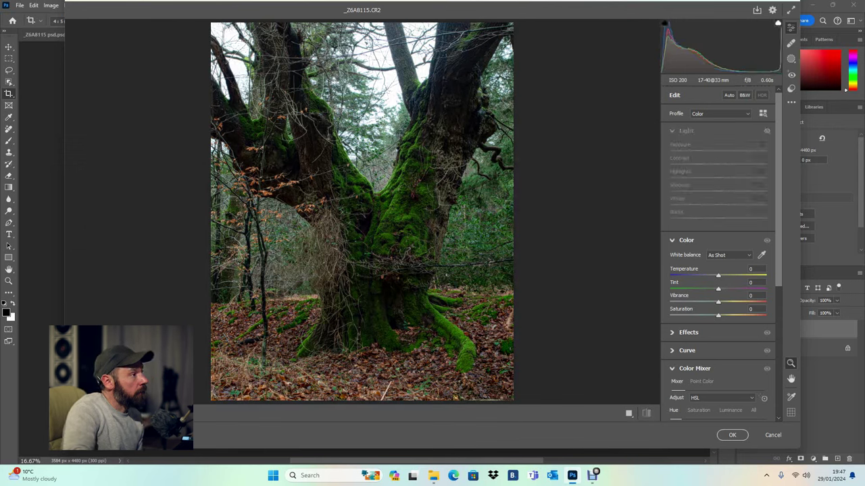
click(767, 131)
click(767, 130)
click(767, 131)
click(767, 130)
click(767, 131)
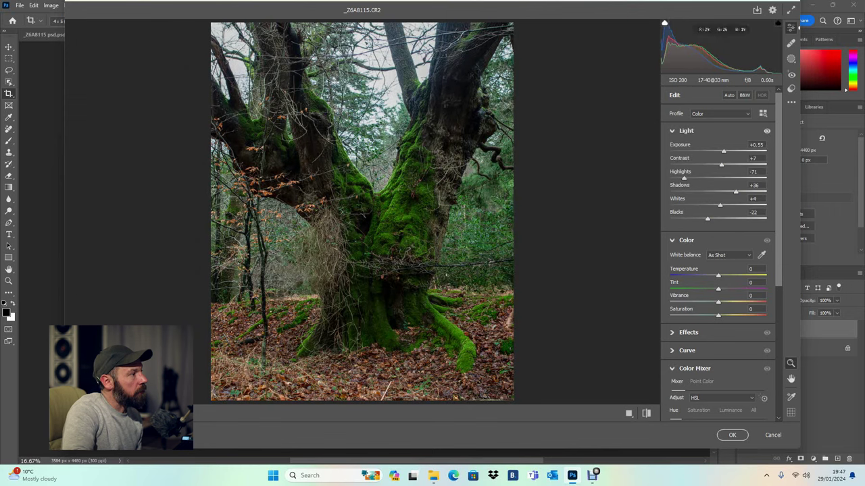
click(766, 131)
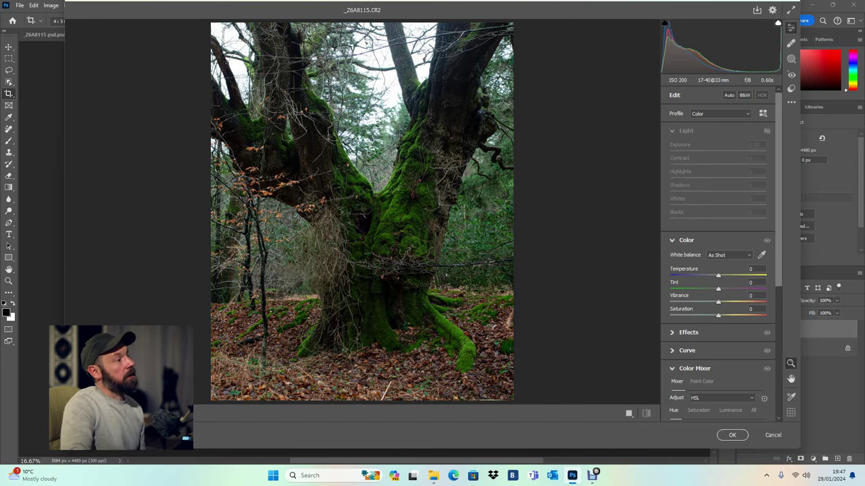
click(767, 130)
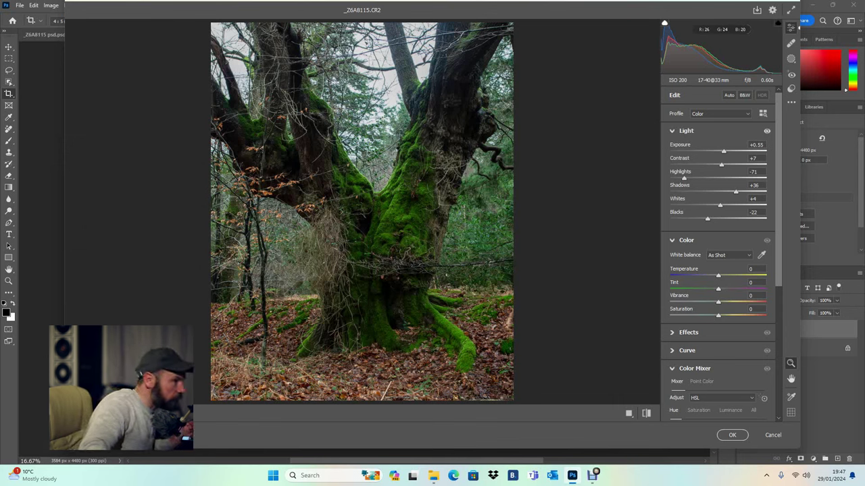
Reset Tint to 0 and cool Temperature, settling around -7
click(753, 282)
text(-14)
key(Return)
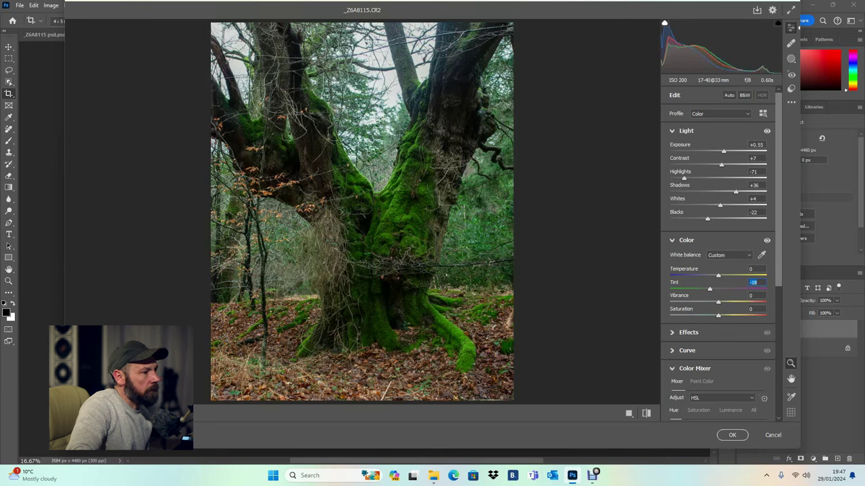
key(Down)
text(0)
key(shift+Tab)
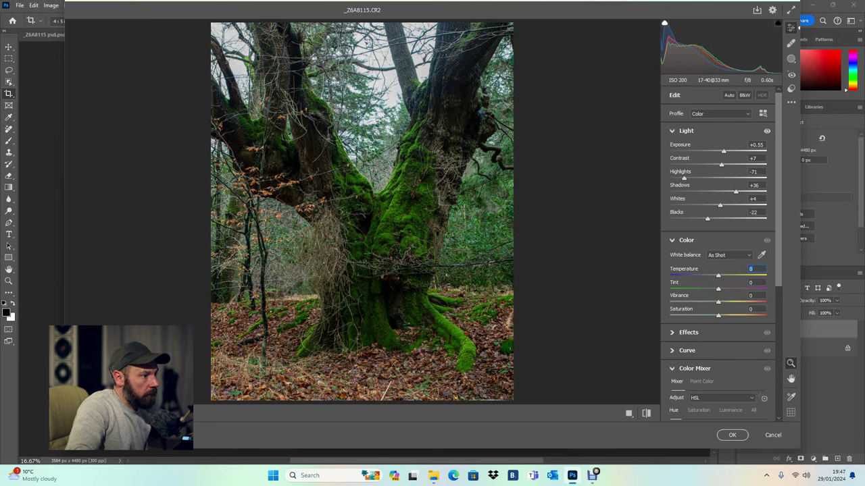
text(-11)
key(Return)
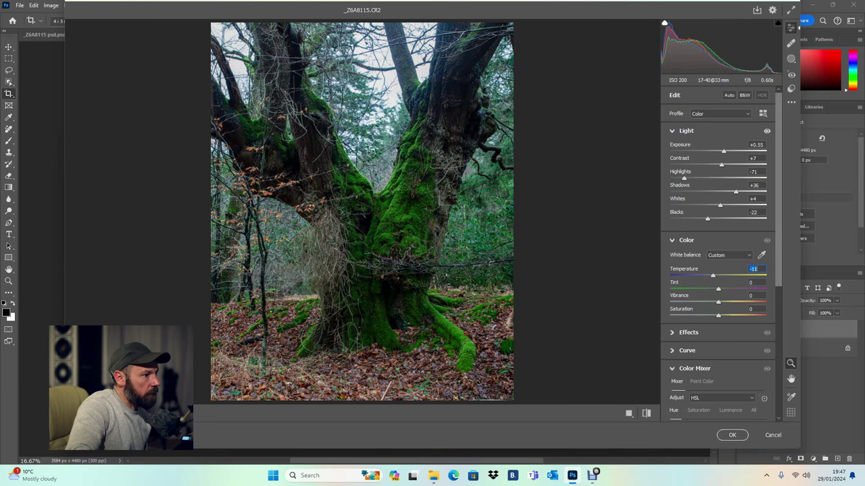
key(Up)
key(Up)
key(Up)
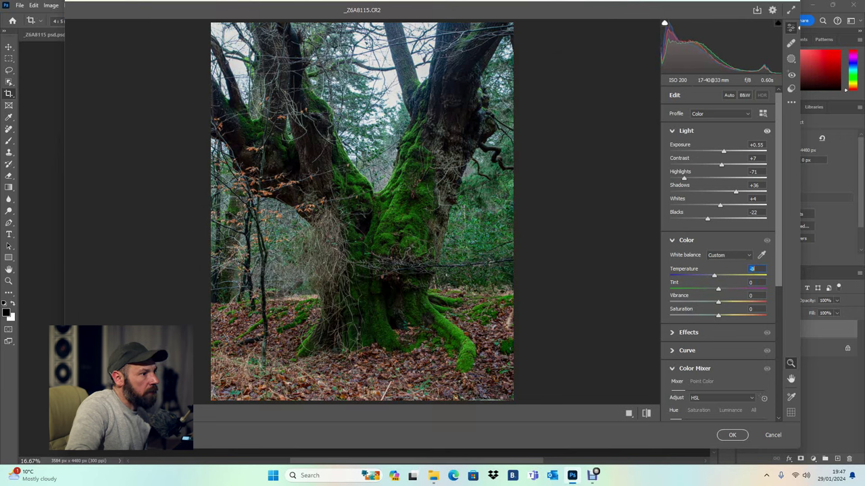
key(Down)
key(Down)
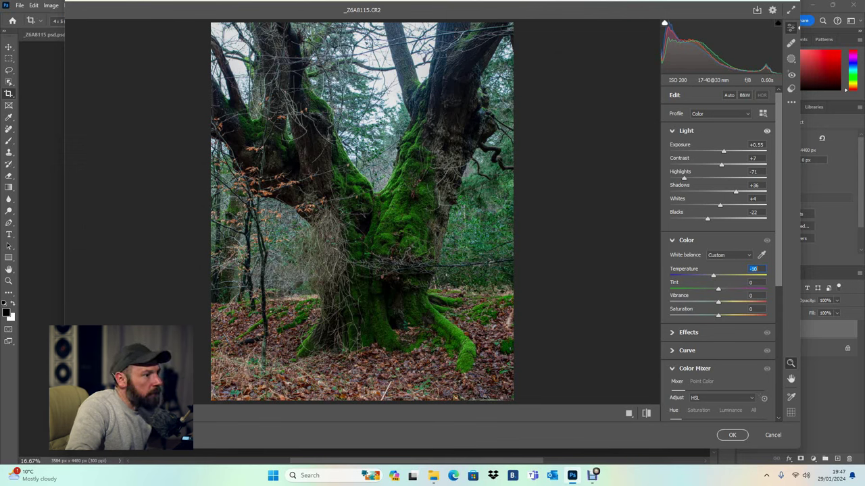
key(Up)
key(Up)
key(Up)
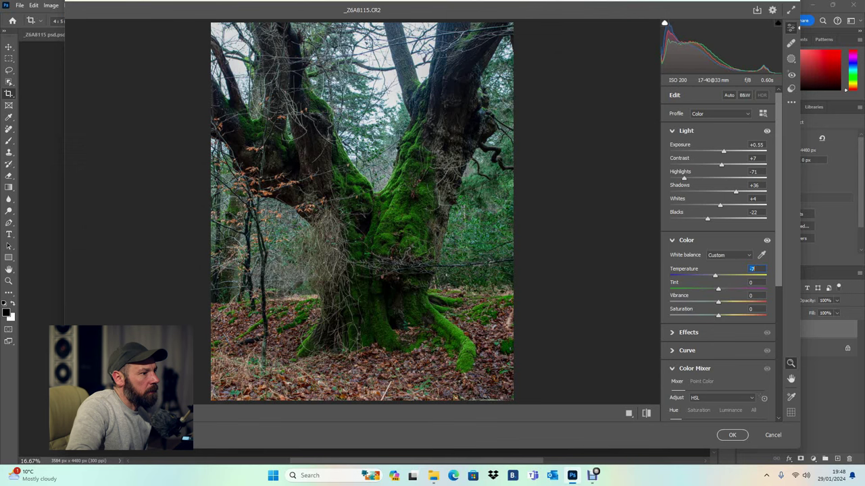
Raise Tint to +12 and Vibrance to +13, lower Saturation to -5, and set Temperature to -2
scroll(719, 254, down, 2)
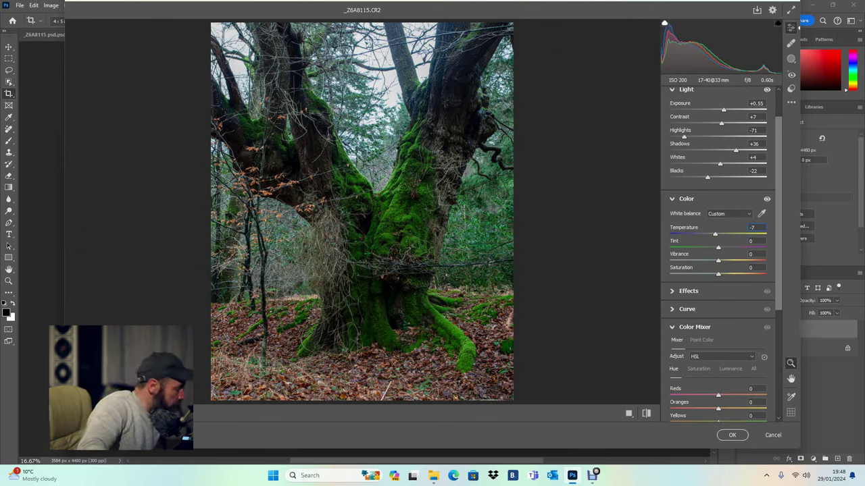
key(Up)
key(Up)
key(Up)
key(Up)
key(Up)
key(Up)
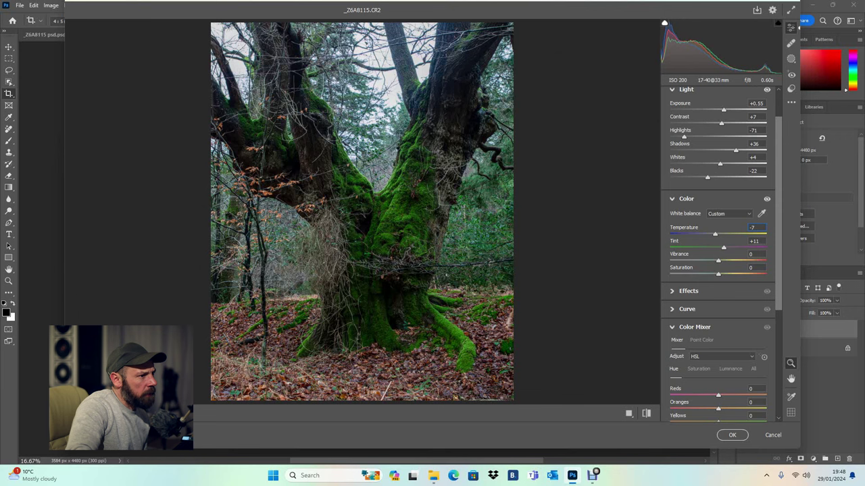
key(Up)
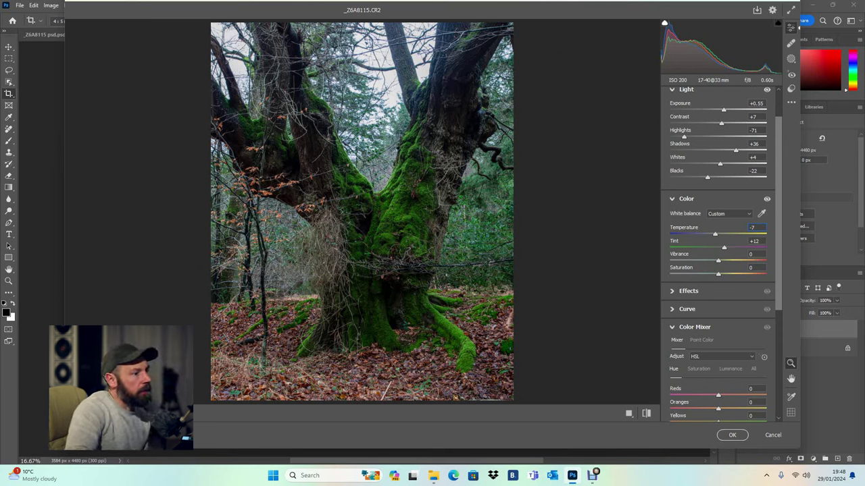
drag(718, 260, 725, 261)
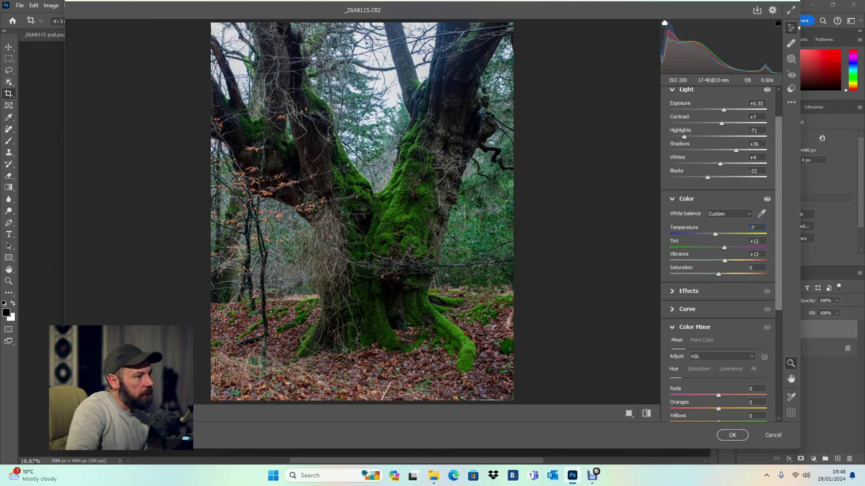
key(Down)
key(Down)
key(Down)
key(Down)
key(Down)
key(Down)
key(Down)
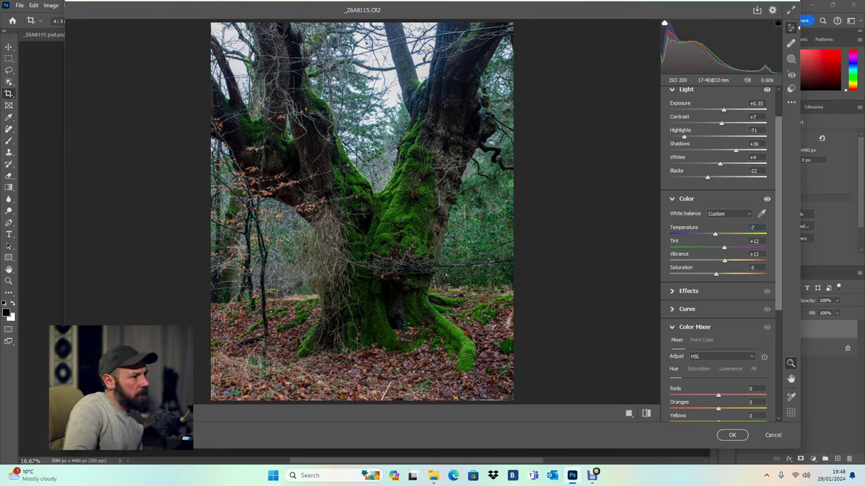
text(-2)
key(Return)
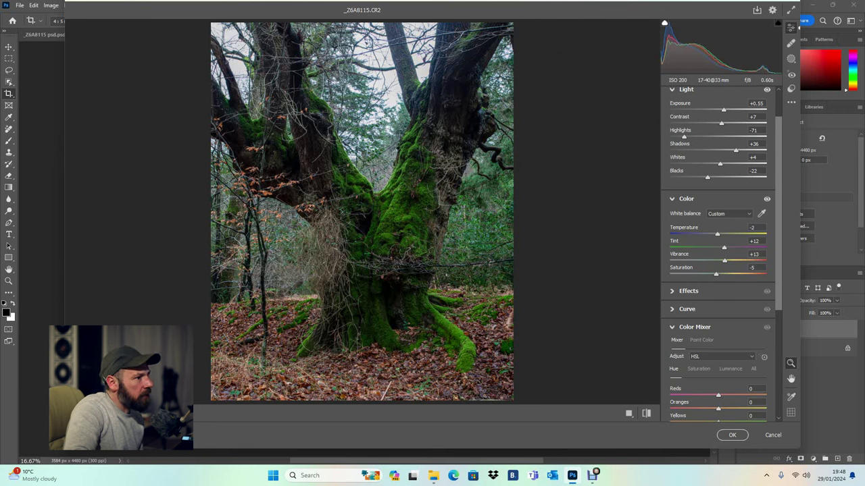
Review the lower edit panel sections and collapse the Color Mixer section
scroll(716, 256, down, 2)
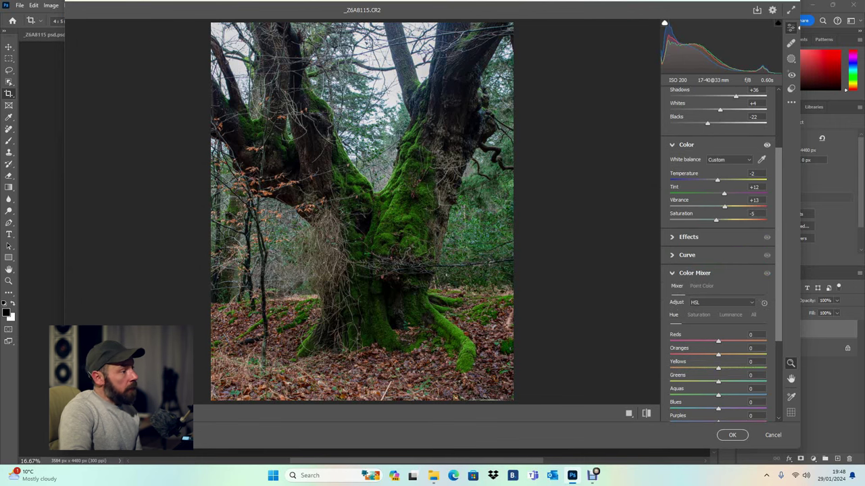
scroll(716, 257, down, 2)
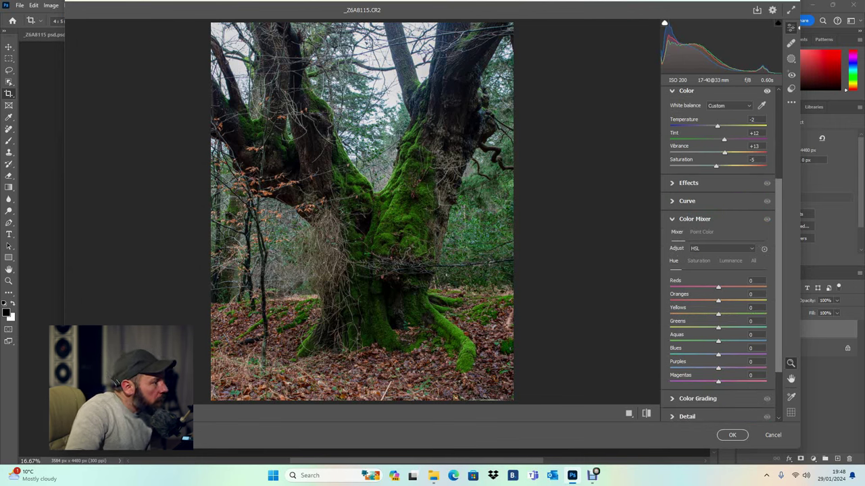
scroll(716, 256, down, 3)
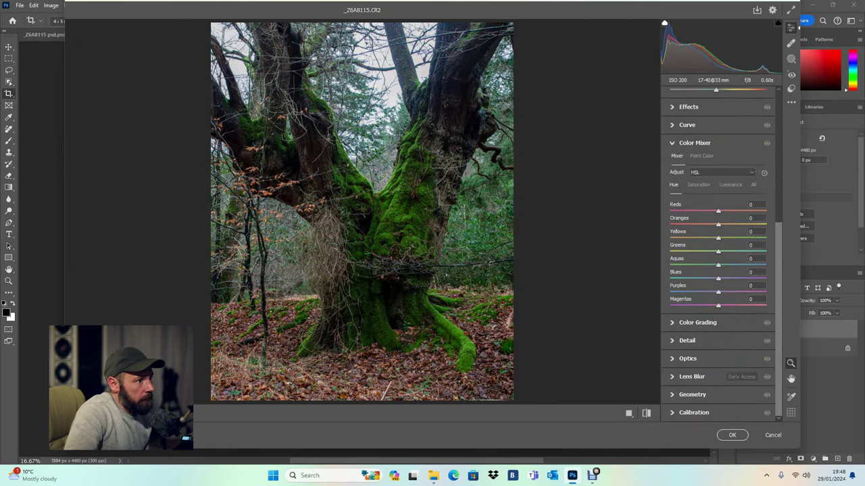
scroll(716, 257, up, 2)
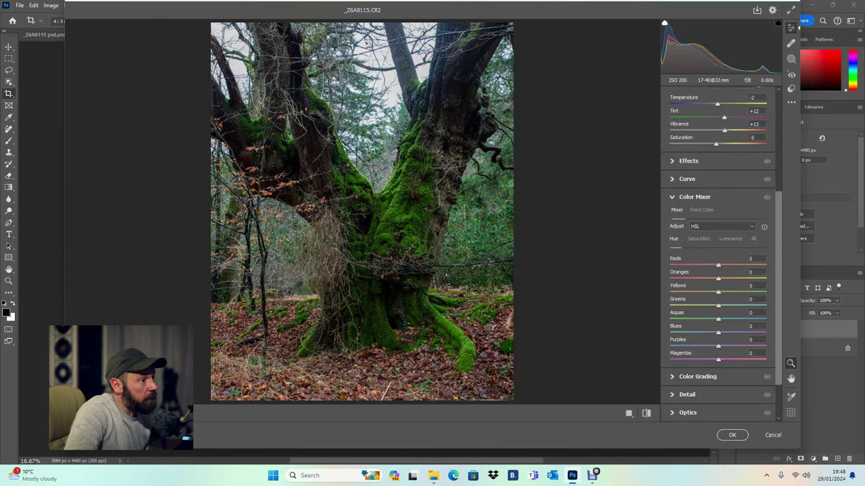
click(694, 196)
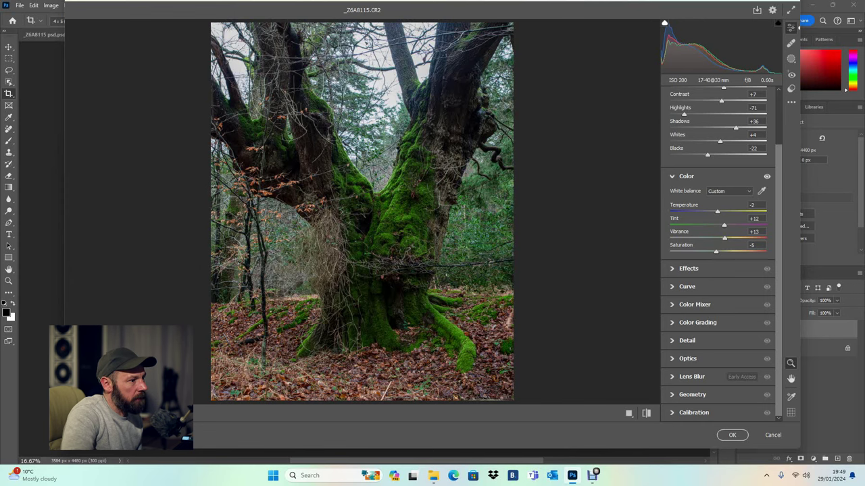
Commit the Camera Raw edits as a smart filter on Layer 1, then reopen it with Ctrl+Shift+A
key(Return)
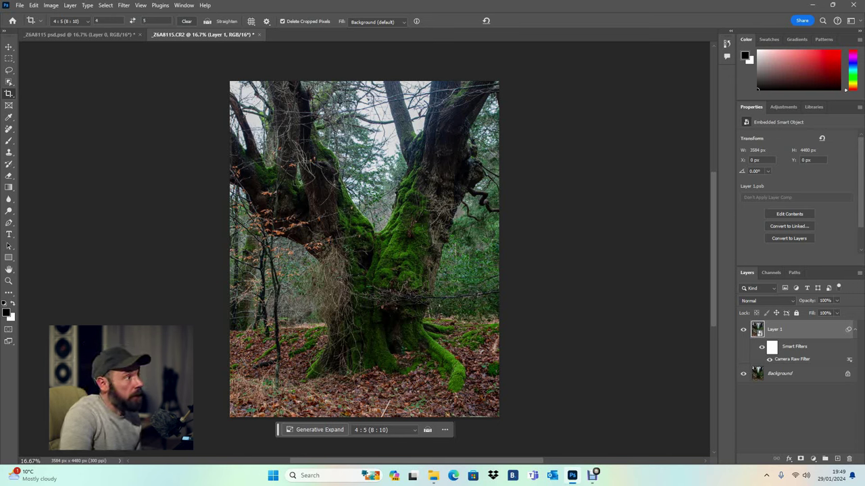
key(v)
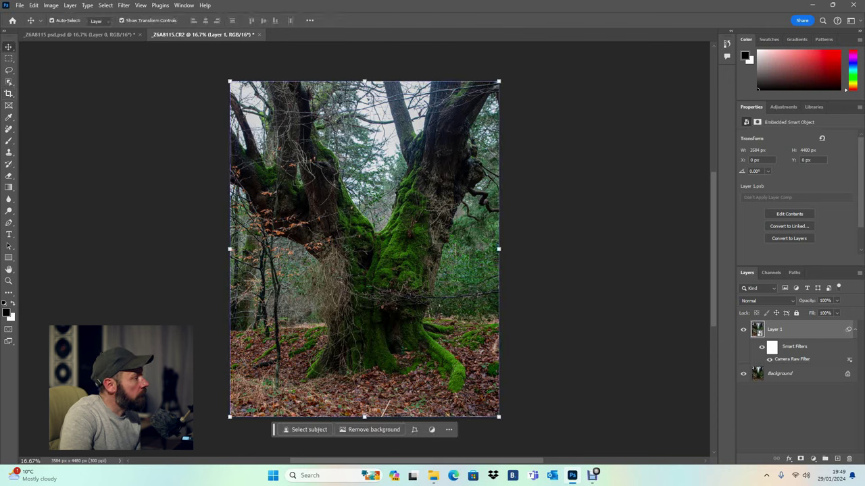
click(9, 281)
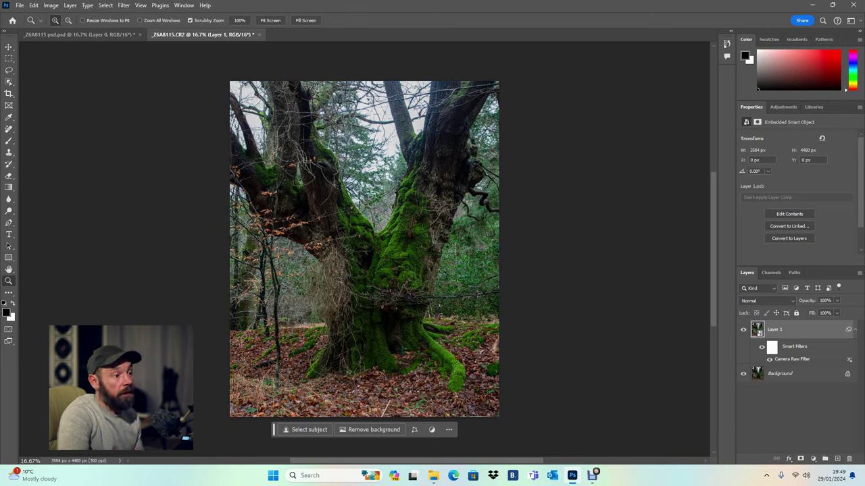
key(ctrl+shift+a)
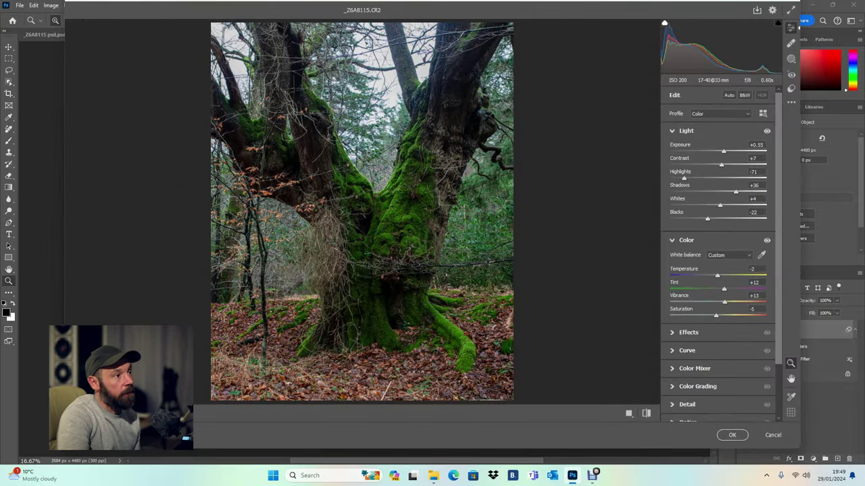
Review the reopened Camera Raw settings and close with OK, keeping Layer 1's adjustments unchanged
scroll(719, 270, down, 2)
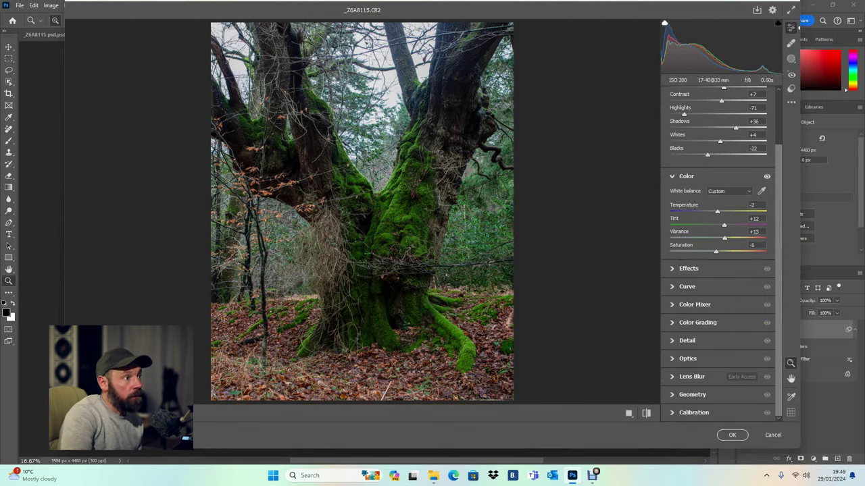
scroll(720, 256, up, 2)
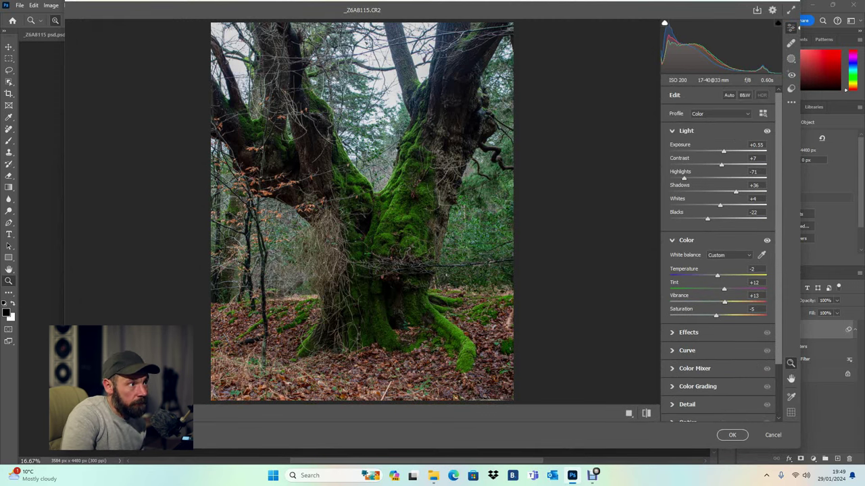
scroll(720, 256, down, 2)
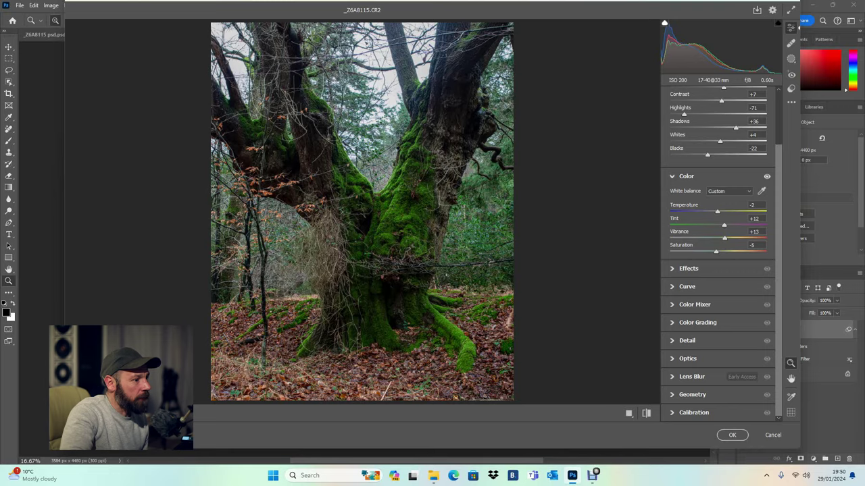
click(732, 435)
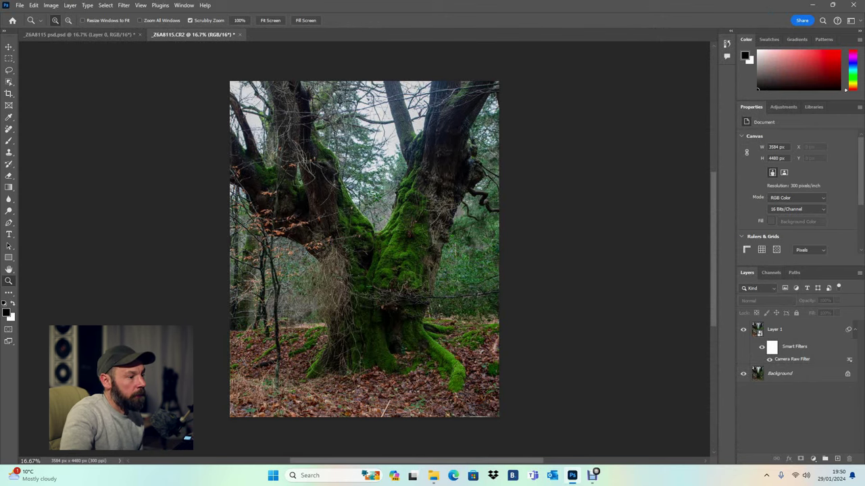
Reopen the Camera Raw Filter on Layer 1 and zoom the preview out to 12%
double_click(792, 359)
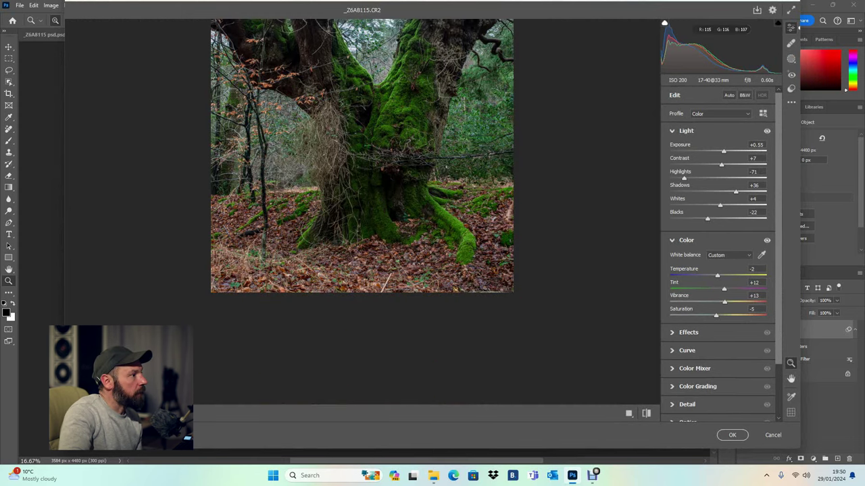
click(132, 414)
click(150, 303)
click(131, 413)
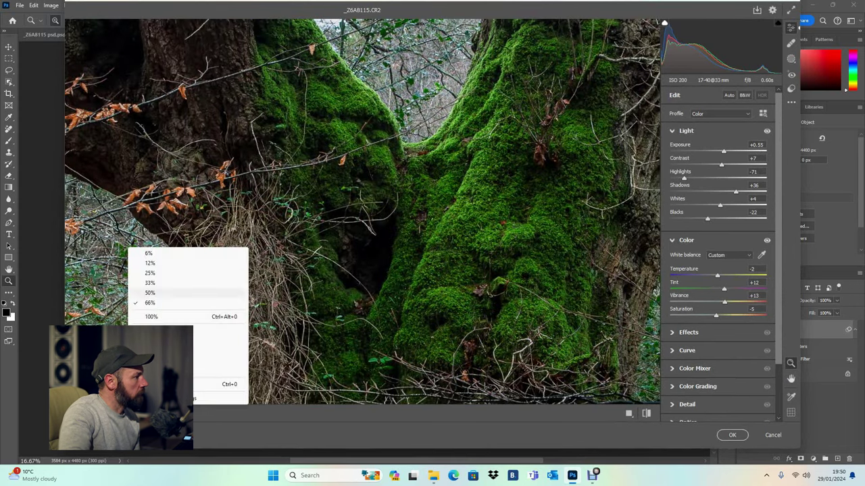
click(149, 263)
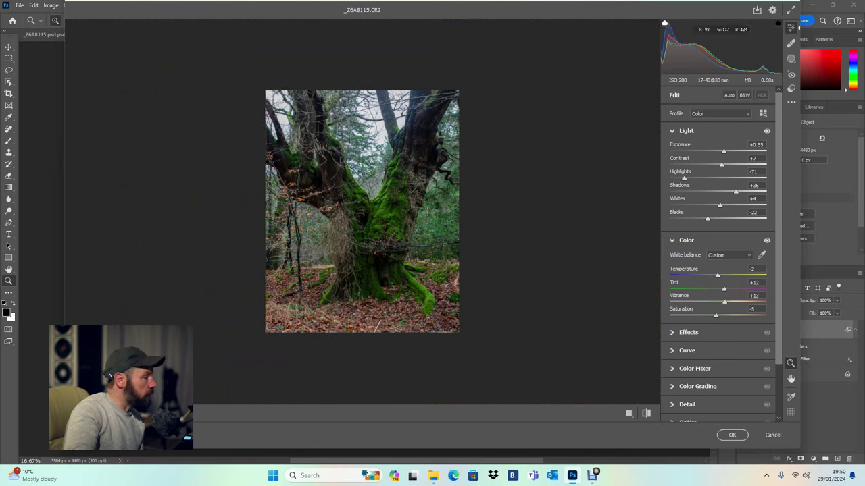
Expand Effects, test the Vignette slider, then reset Vignette to 0
scroll(717, 270, down, 2)
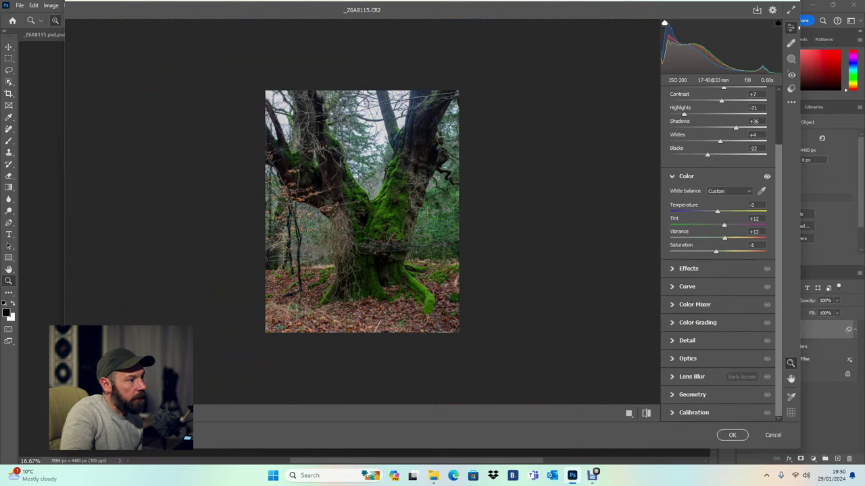
click(689, 268)
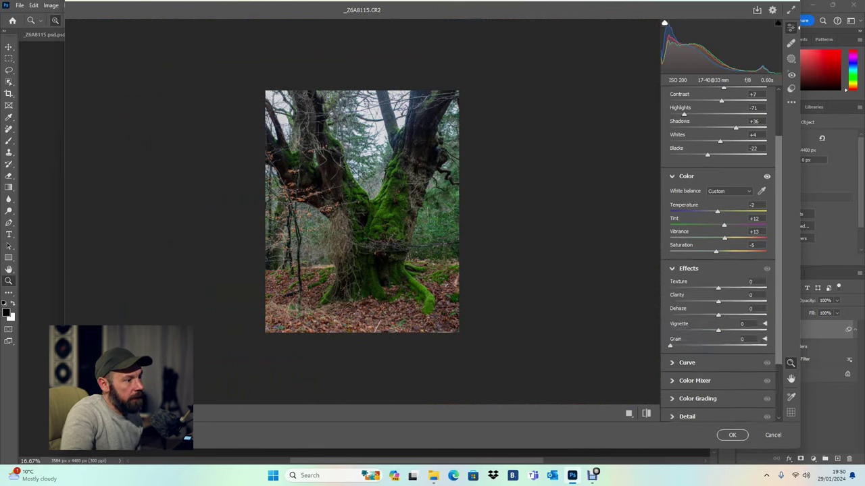
drag(718, 330, 682, 330)
click(744, 324)
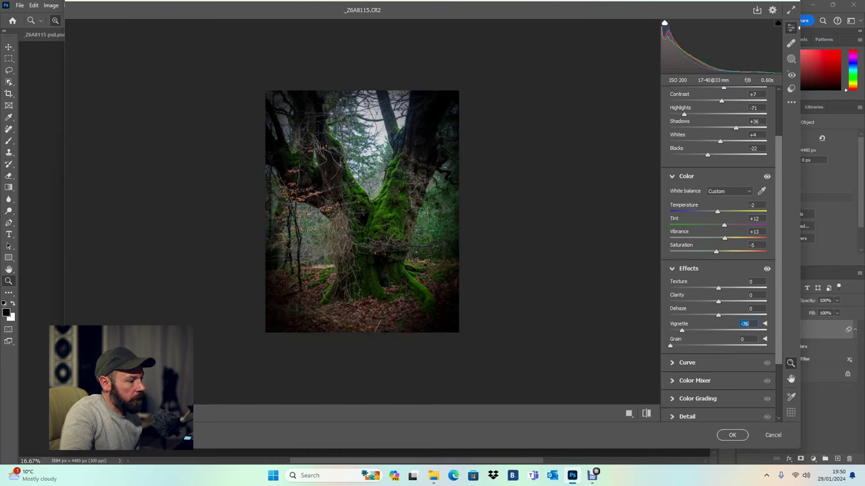
text(0)
key(Return)
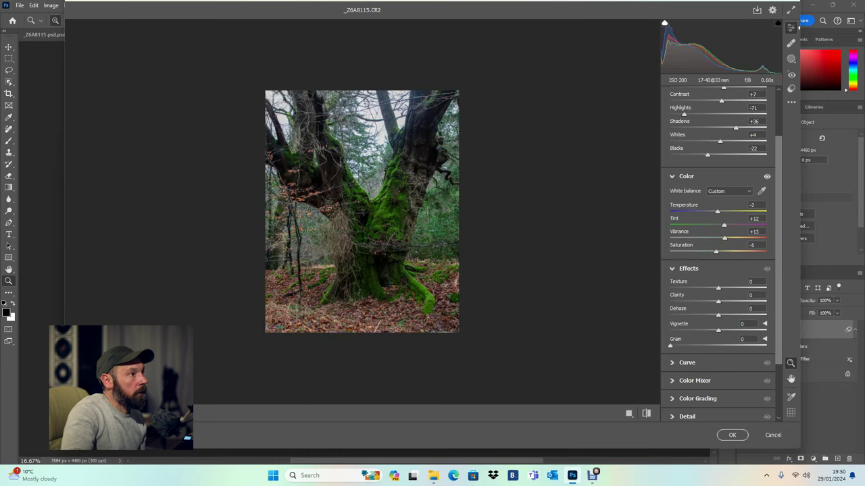
scroll(720, 253, up, 3)
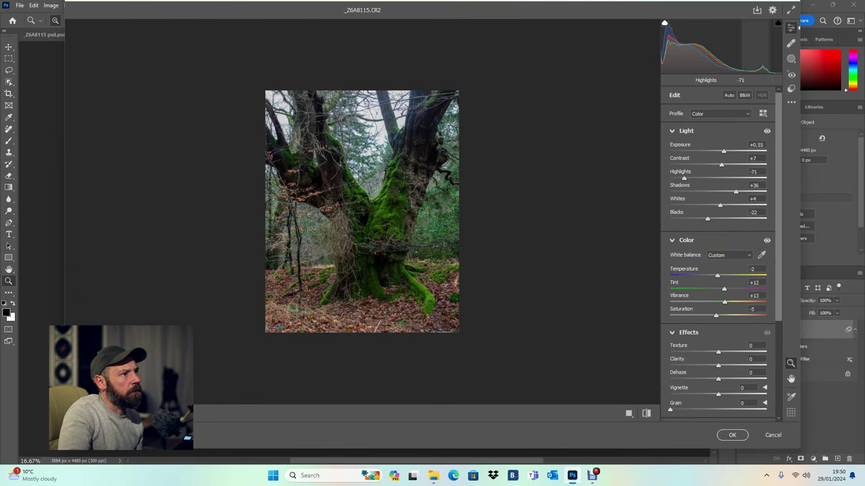
Open the masking tools, dismiss the masking-changes notice, and choose Radial Gradient
click(791, 59)
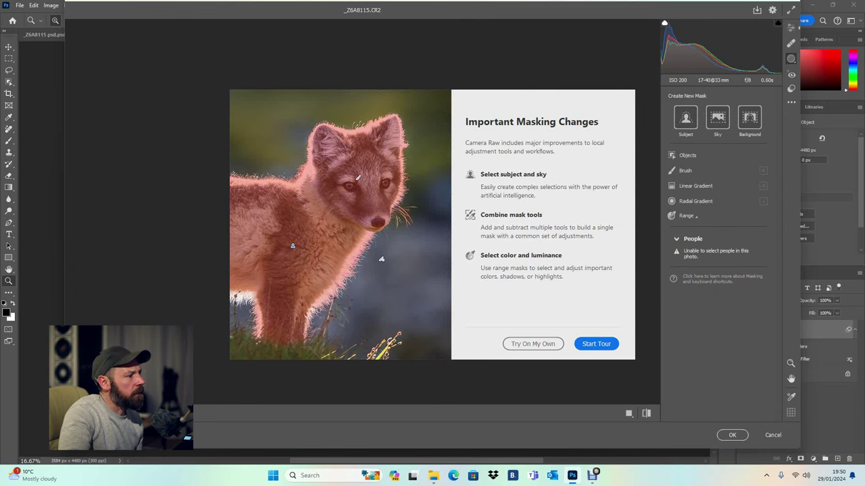
key(Escape)
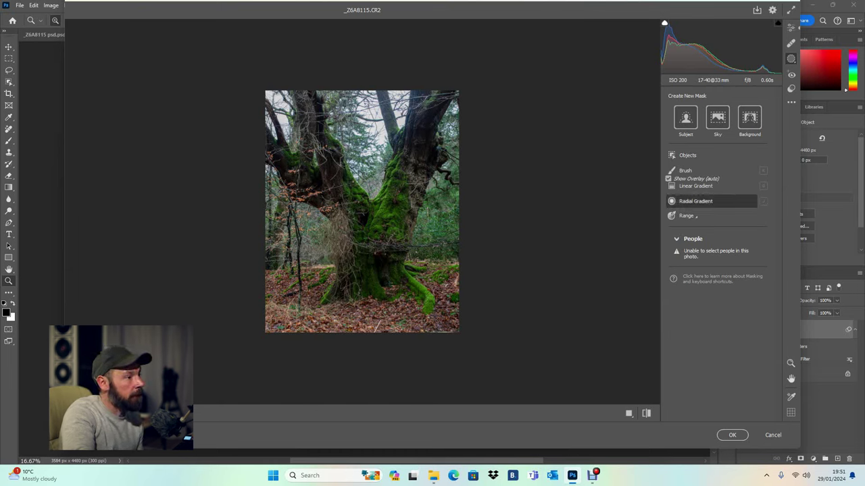
click(695, 201)
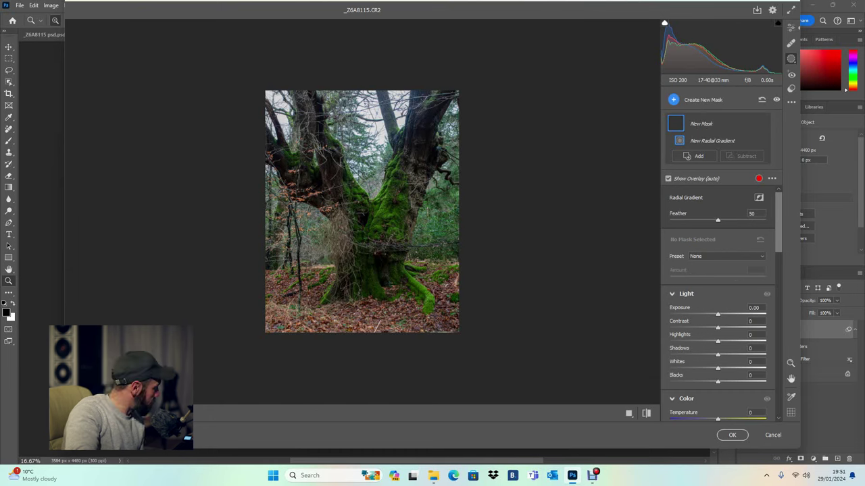
Draw a Feather 100 radial gradient over the tree's centre, stretched up to the photo's top
drag(718, 220, 670, 220)
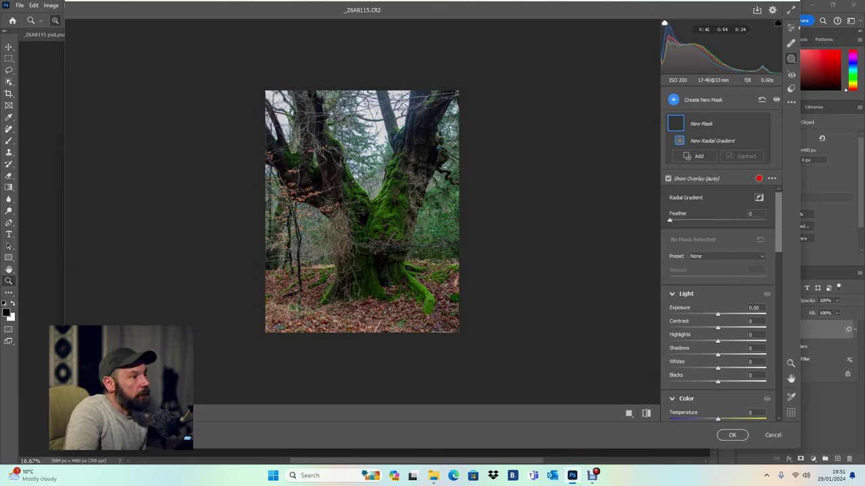
drag(371, 214, 481, 297)
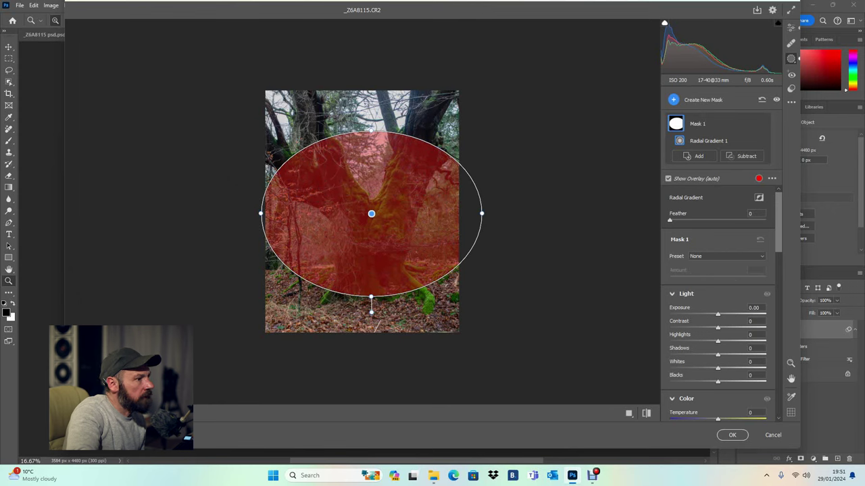
drag(689, 221, 765, 220)
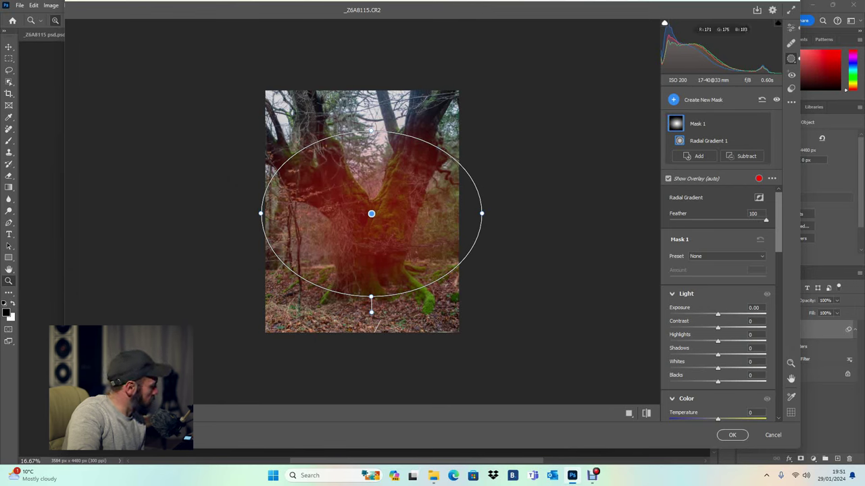
drag(371, 130, 371, 91)
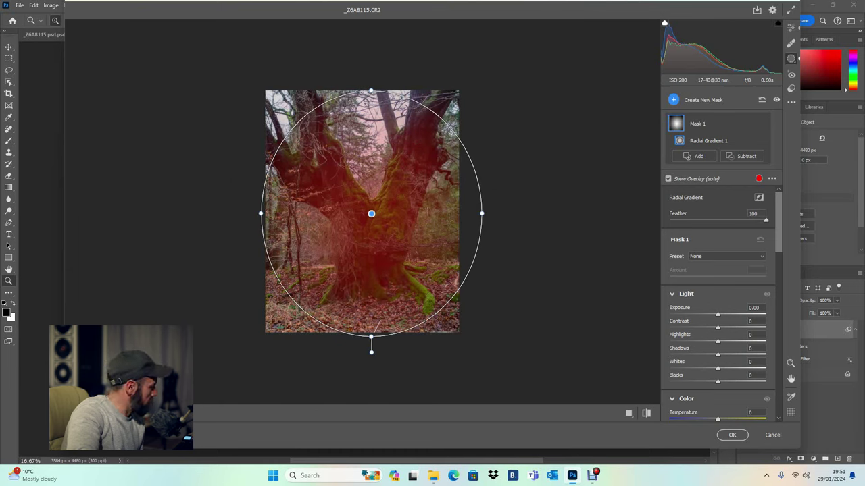
drag(260, 213, 251, 213)
drag(371, 213, 365, 213)
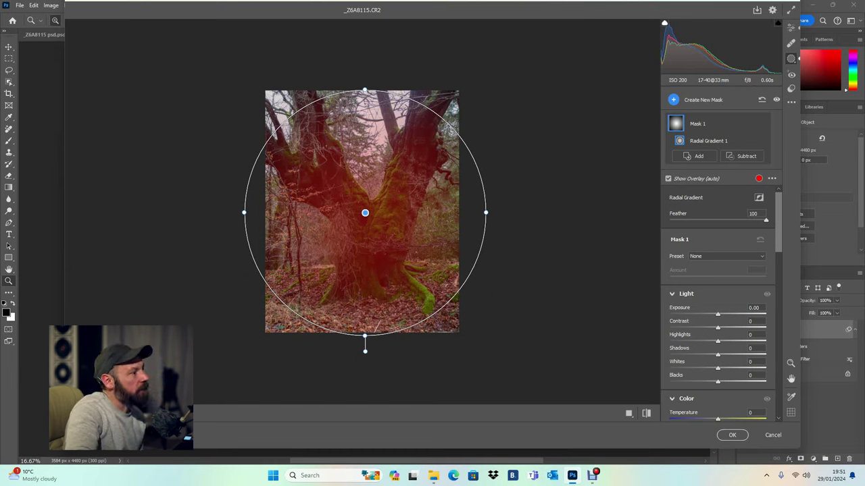
Invert Mask 1, set Feather to 82, and stretch the circle beyond the photo's edges
click(758, 197)
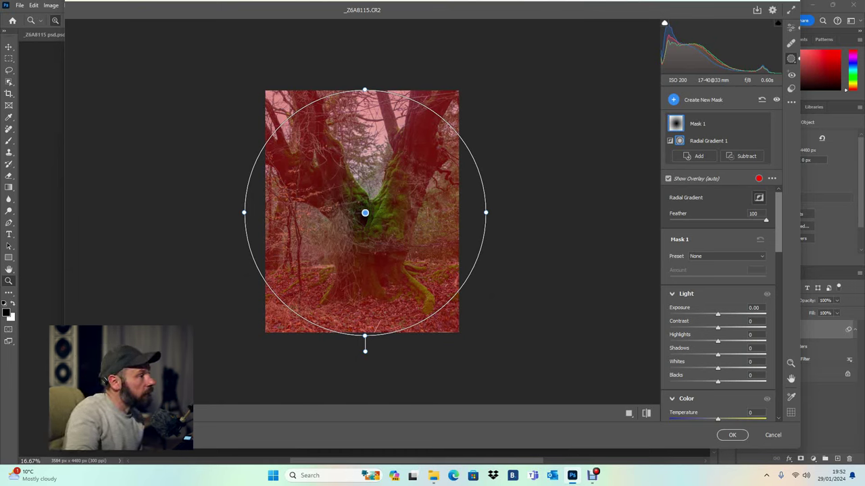
drag(765, 221, 749, 220)
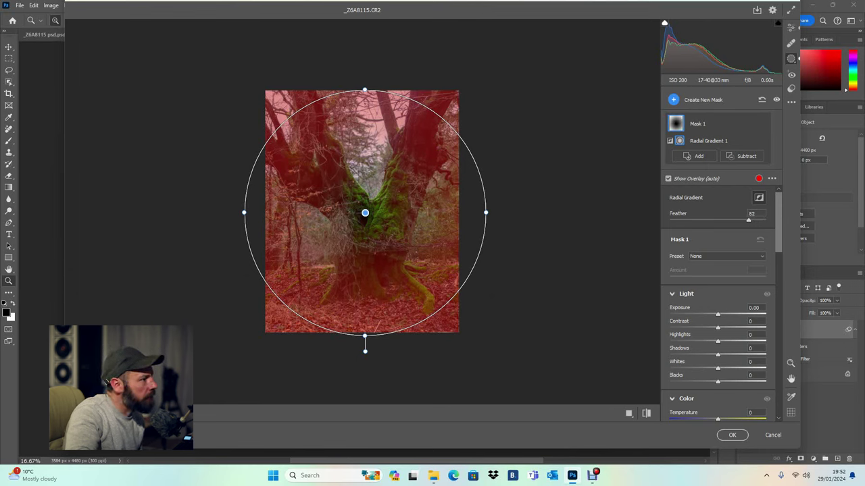
drag(364, 352, 365, 360)
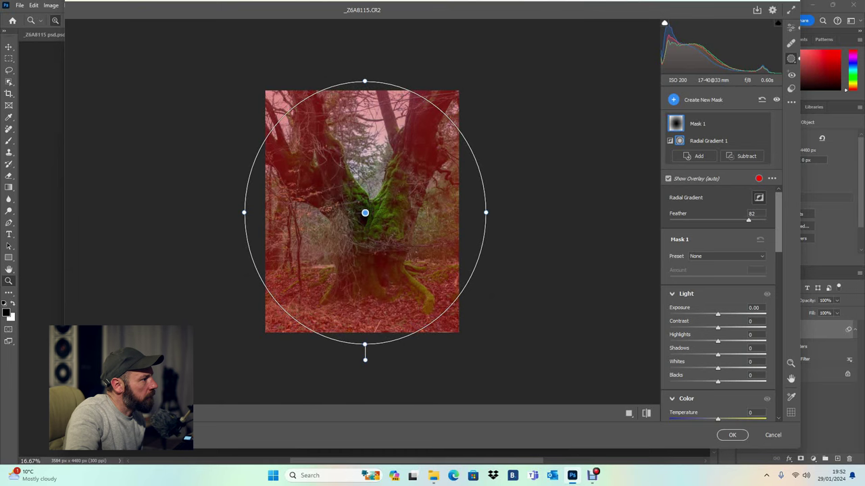
drag(244, 213, 233, 213)
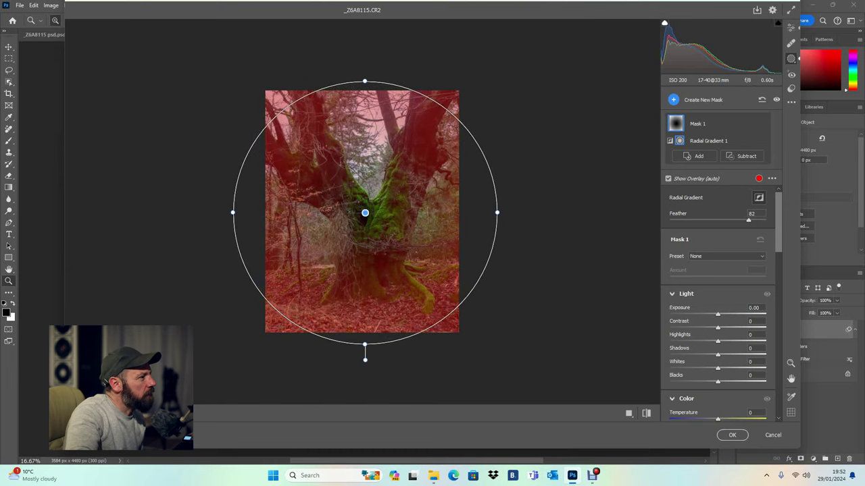
drag(365, 360, 365, 370)
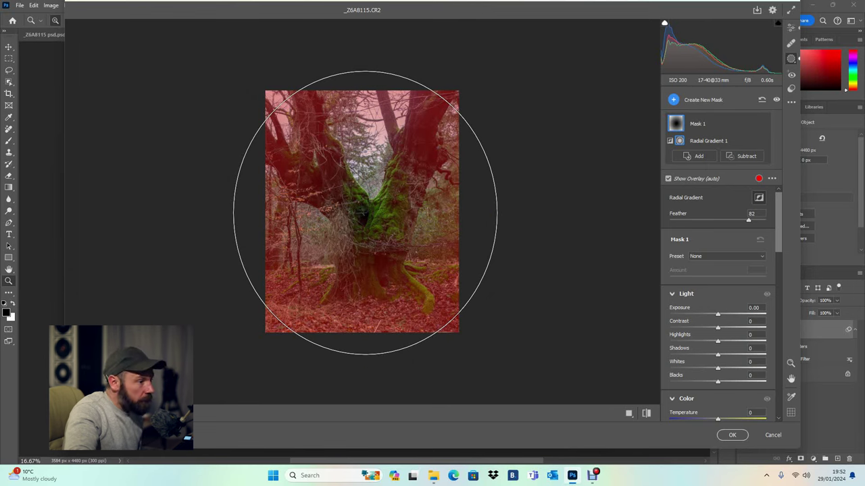
Set the masked edges' Exposure to -0.15 and Shadows to -45
key(Down)
key(Down)
key(Down)
key(Down)
key(Down)
key(Down)
key(Down)
key(Up)
key(Up)
key(Up)
key(Up)
key(Up)
key(Up)
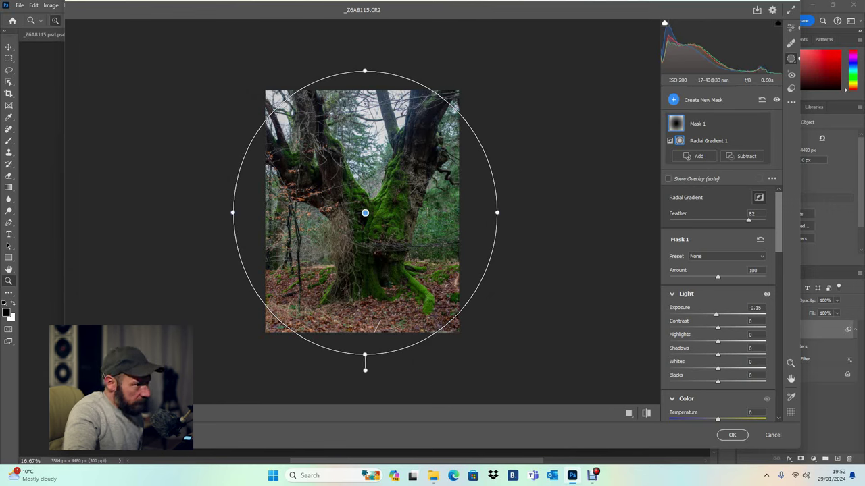
drag(717, 355, 696, 355)
Toggle Mask 1's visibility several times to compare the edge darkening, leaving it on
mouse_move(365, 213)
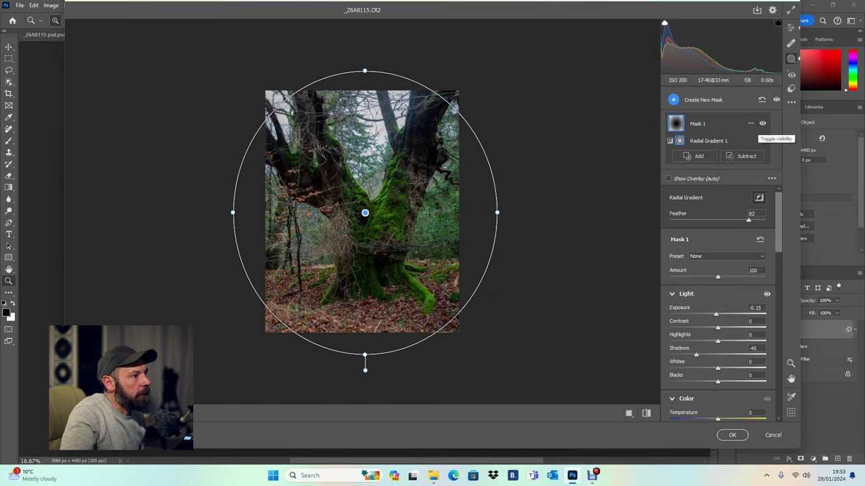
click(762, 123)
click(762, 123)
click(762, 123)
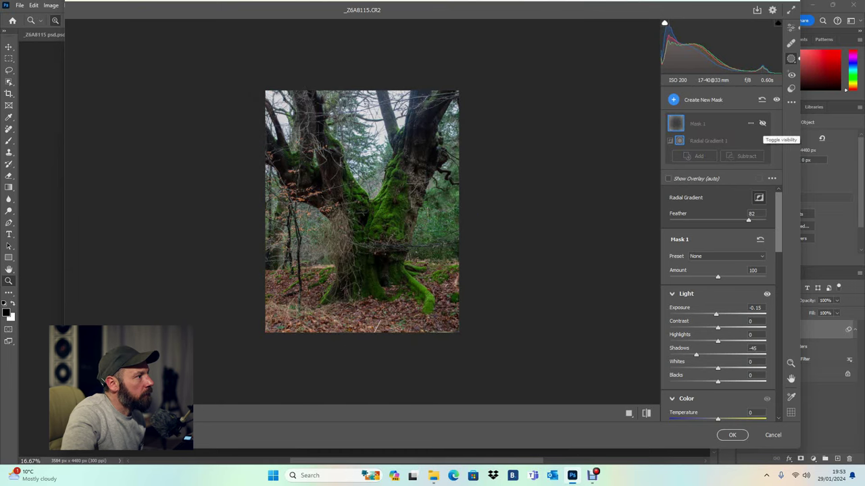
click(762, 123)
click(762, 123)
click(762, 123)
click(762, 123)
click(762, 123)
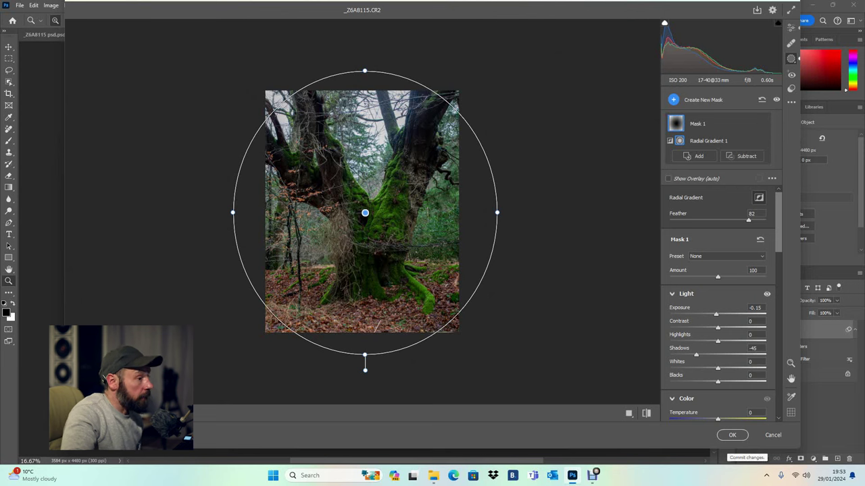
Commit the Camera Raw edits as a smart filter and launch Filter > Neural Filters
click(732, 435)
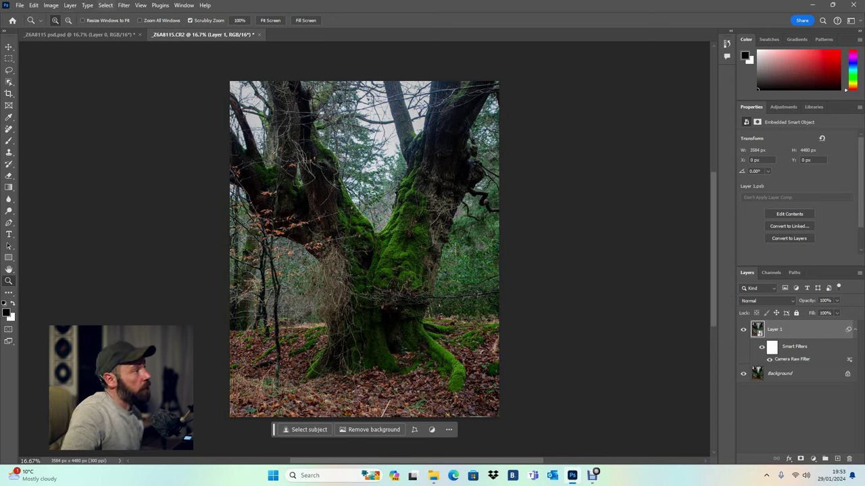
click(124, 5)
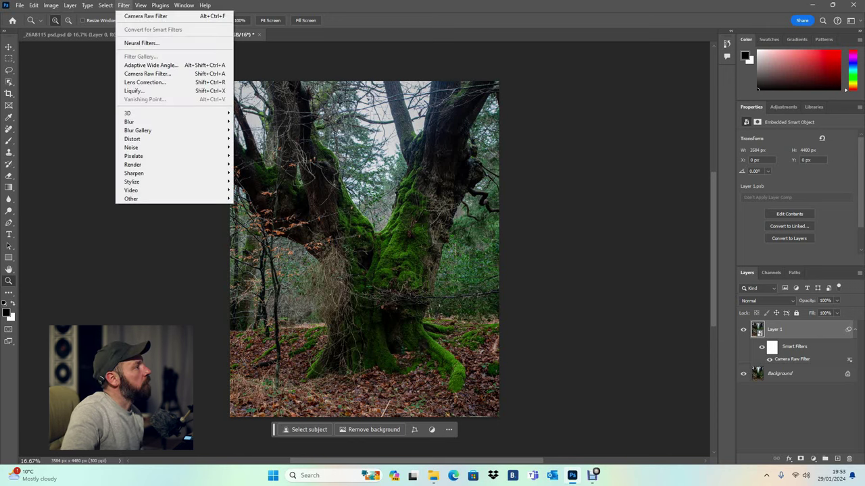
click(141, 43)
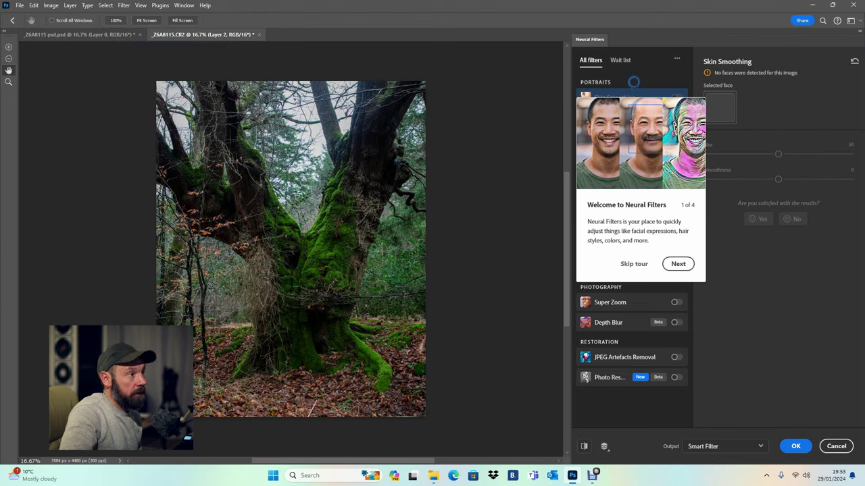
Skip the Neural Filters tour, select Depth Blur, and download it
click(634, 264)
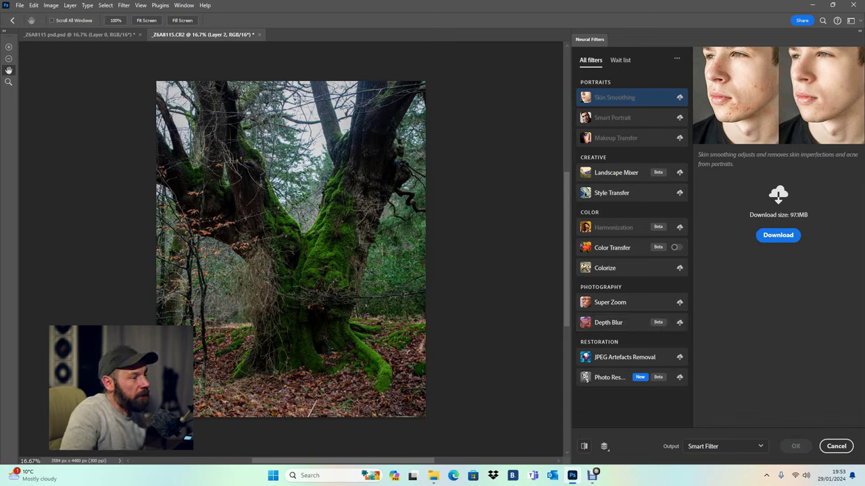
click(608, 322)
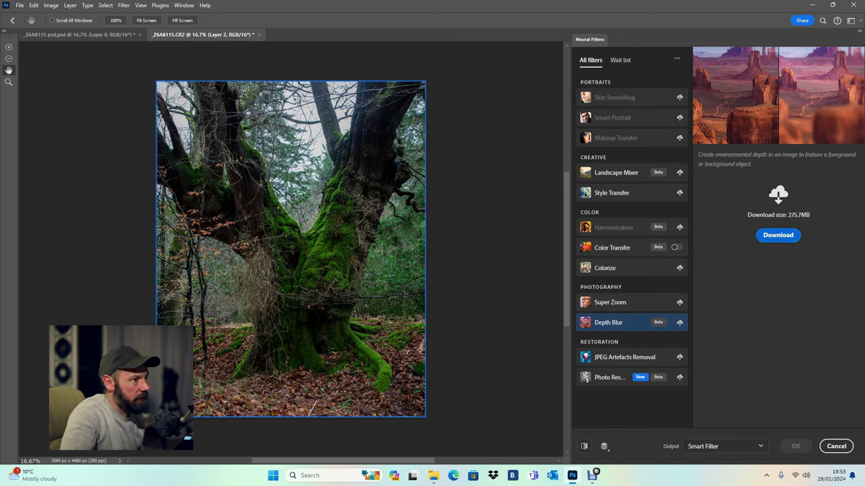
click(778, 235)
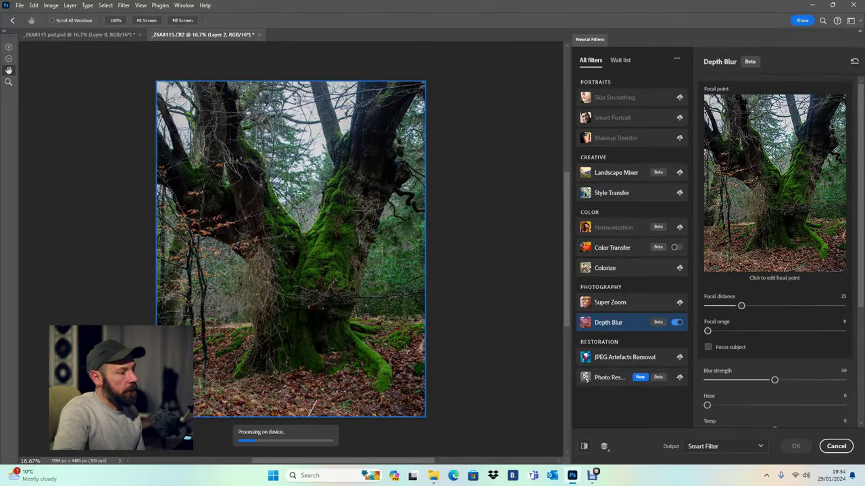
Give Depth Blur Focal range 20, a focal point on the trunk, and Blur strength 0
scroll(774, 250, down, 1)
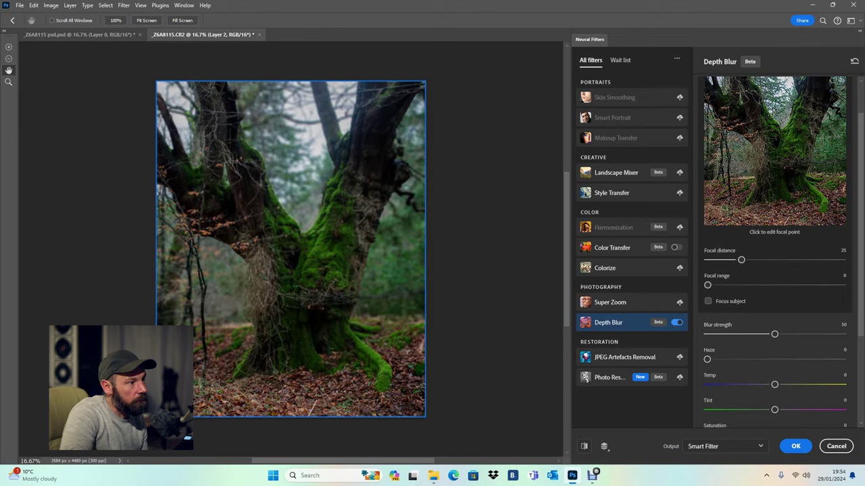
drag(707, 285, 734, 285)
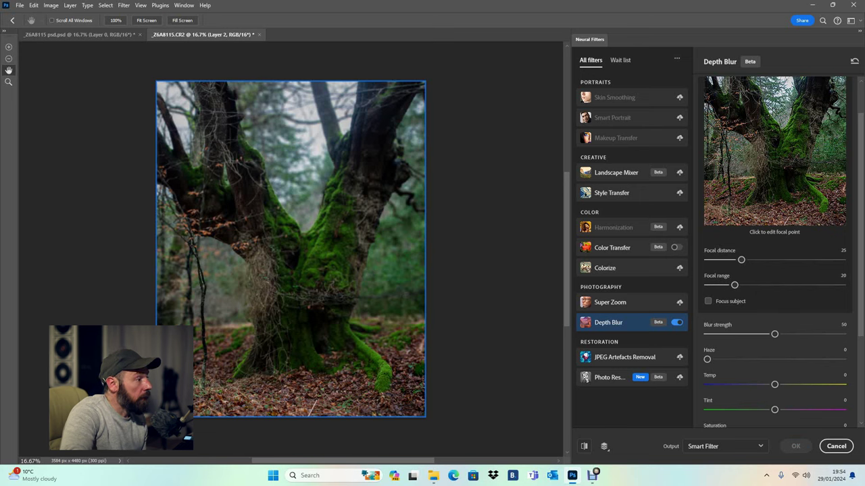
click(784, 144)
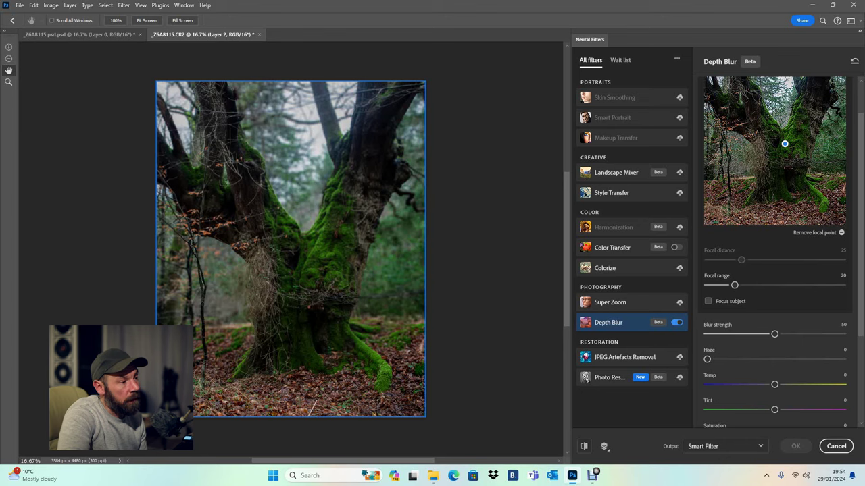
scroll(775, 290, down, 2)
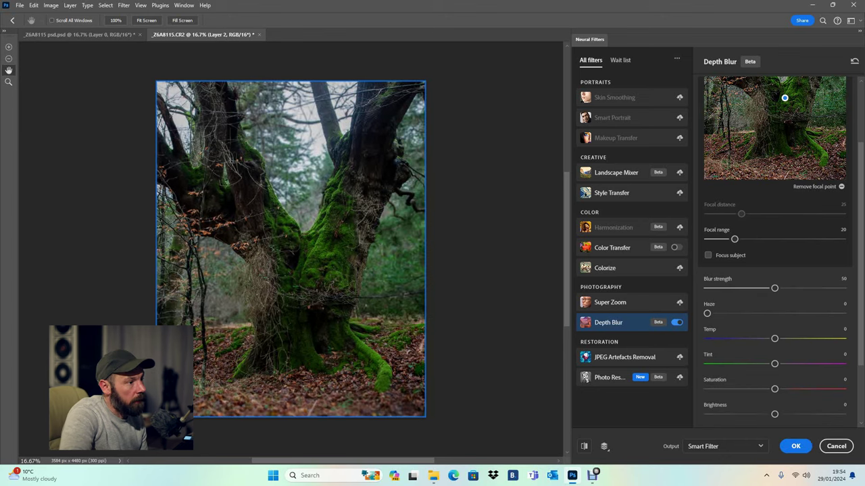
drag(774, 287, 707, 288)
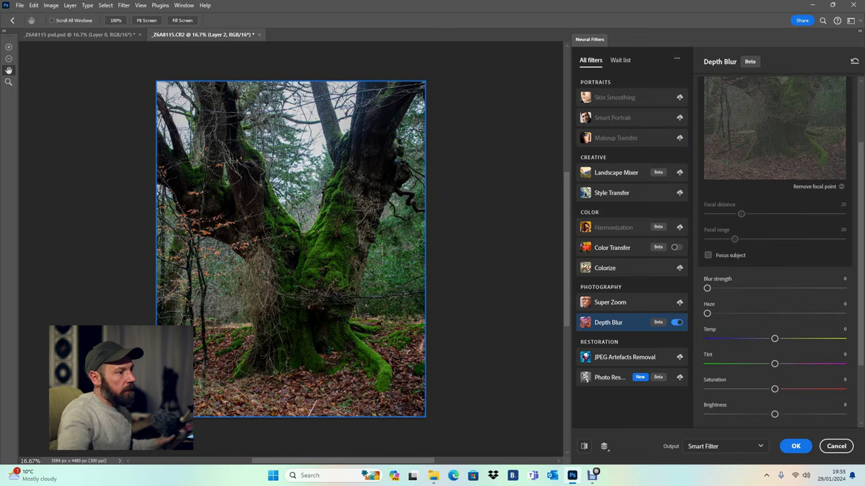
Set Depth Blur Haze 36 and Temp -5, and apply it as a New Layer
drag(706, 313, 756, 314)
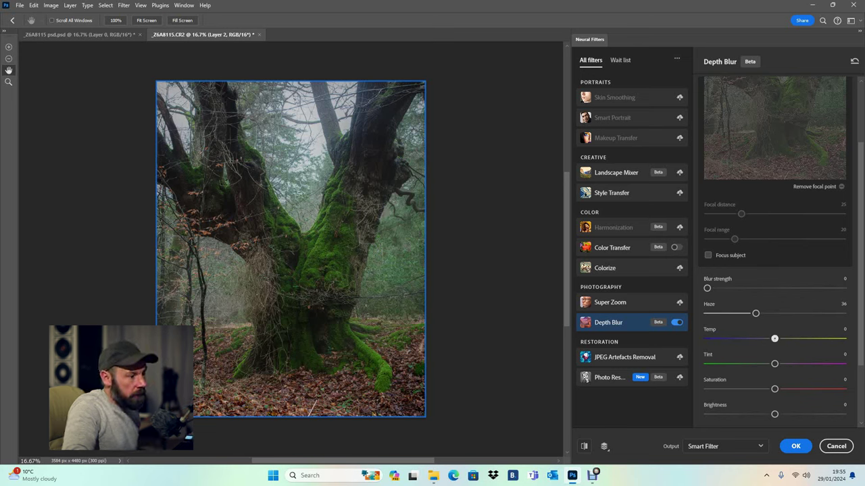
drag(774, 338, 767, 339)
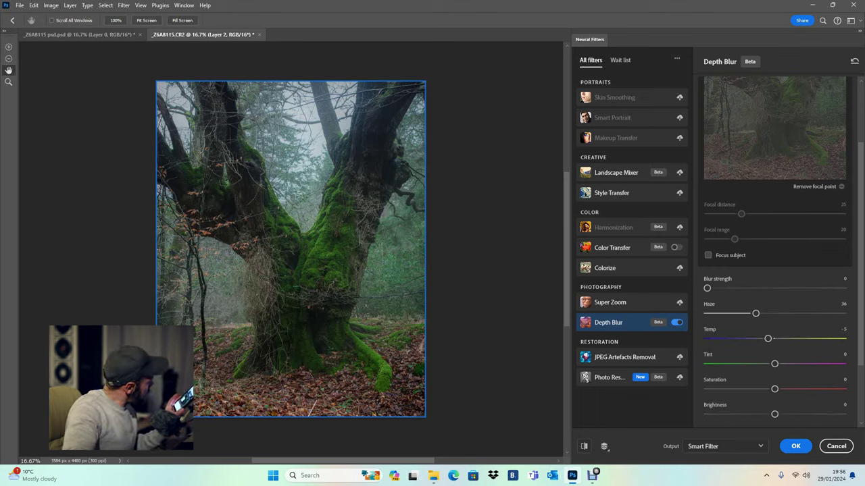
scroll(774, 270, down, 3)
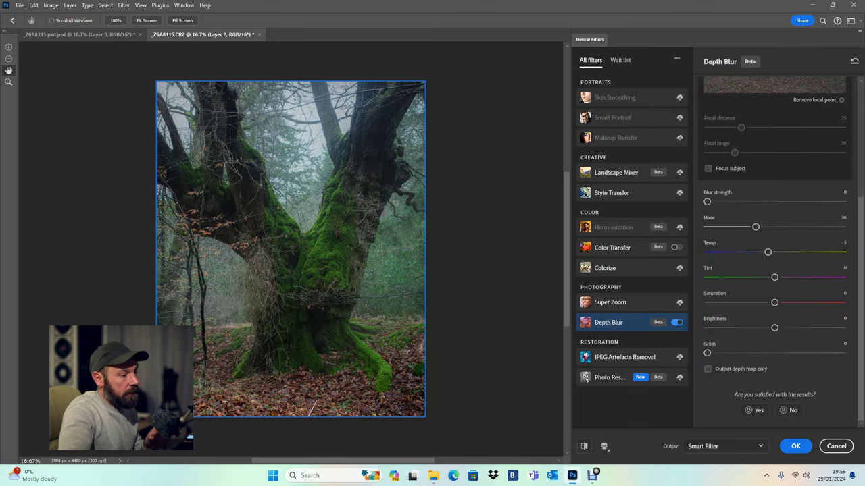
click(725, 446)
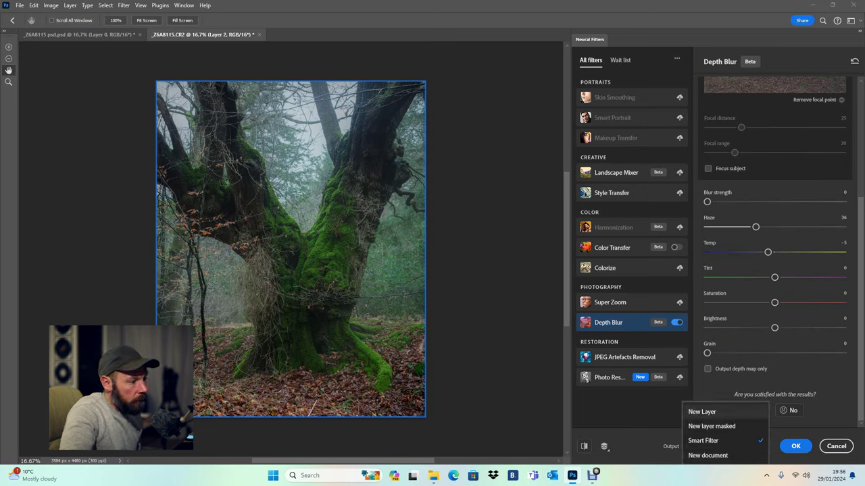
click(702, 412)
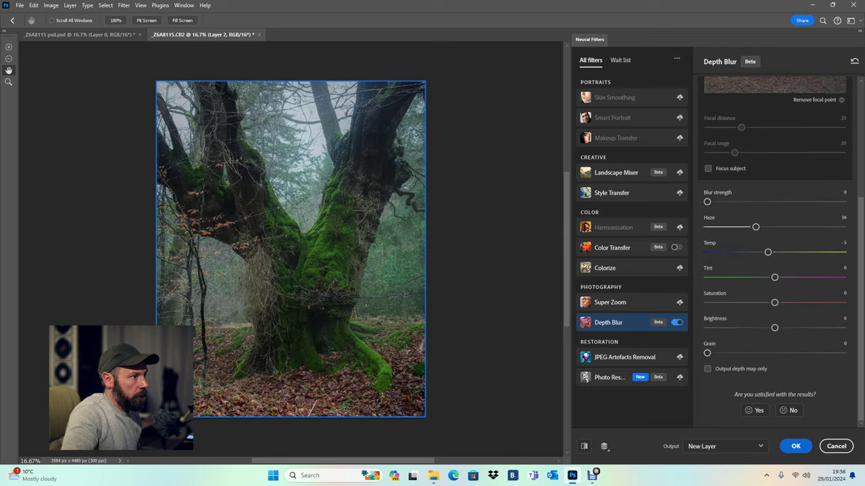
key(Return)
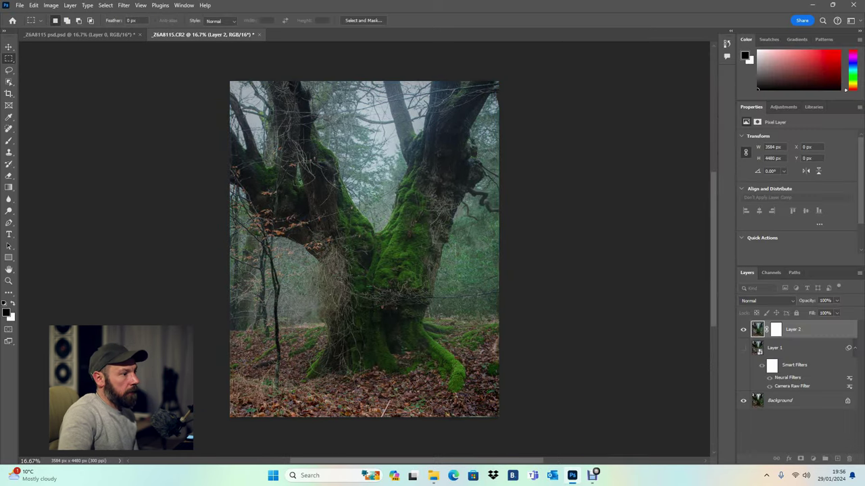
key(z)
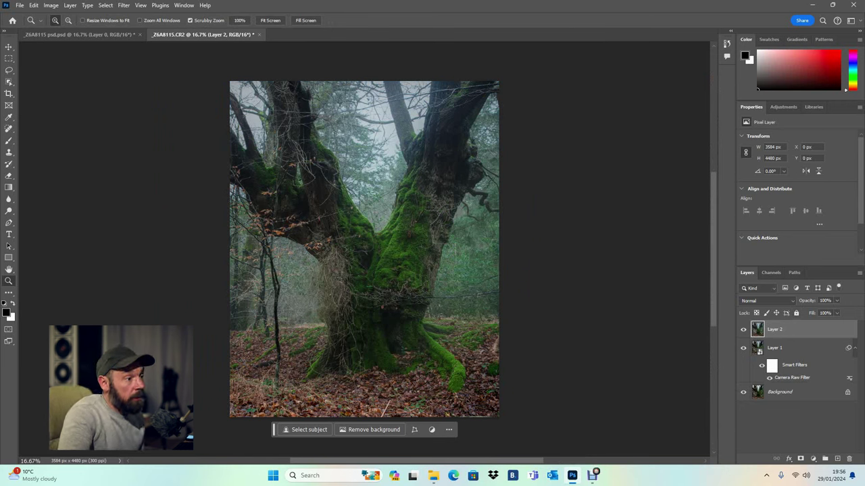
click(837, 313)
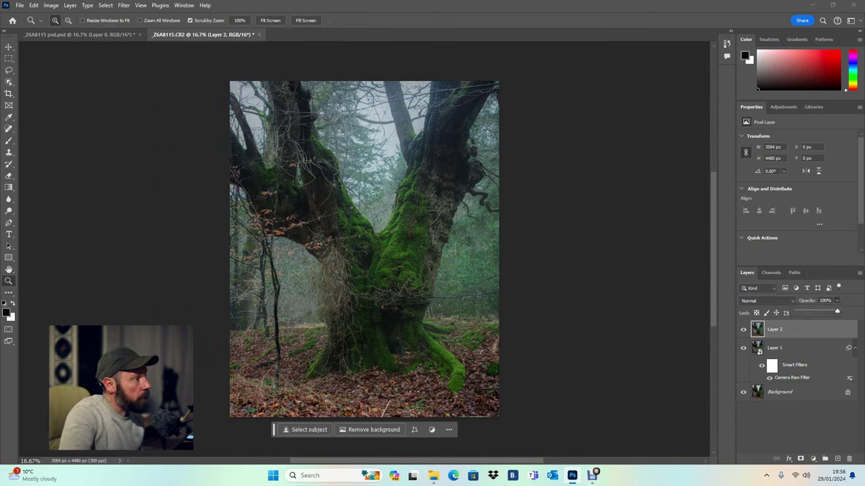
drag(837, 311, 803, 311)
click(837, 301)
drag(832, 312, 858, 312)
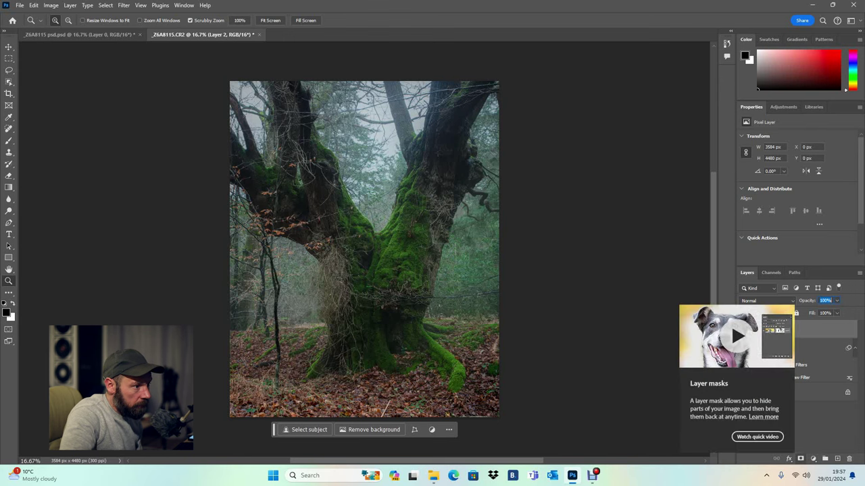
Add a layer mask to Layer 2, invert it to black with Ctrl+I, and take the Brush tool
click(802, 459)
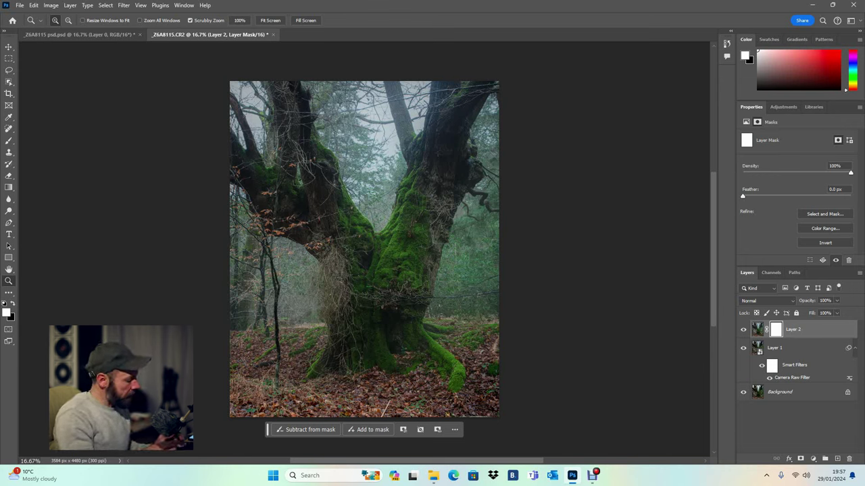
key(ctrl+i)
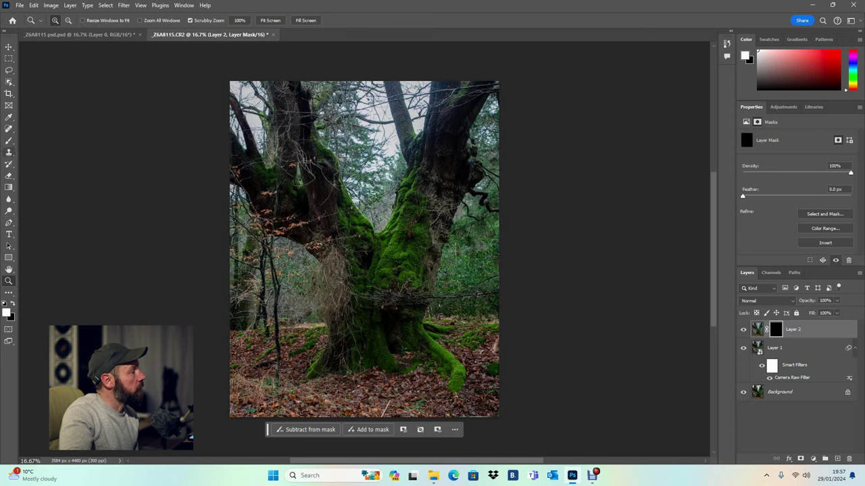
key(b)
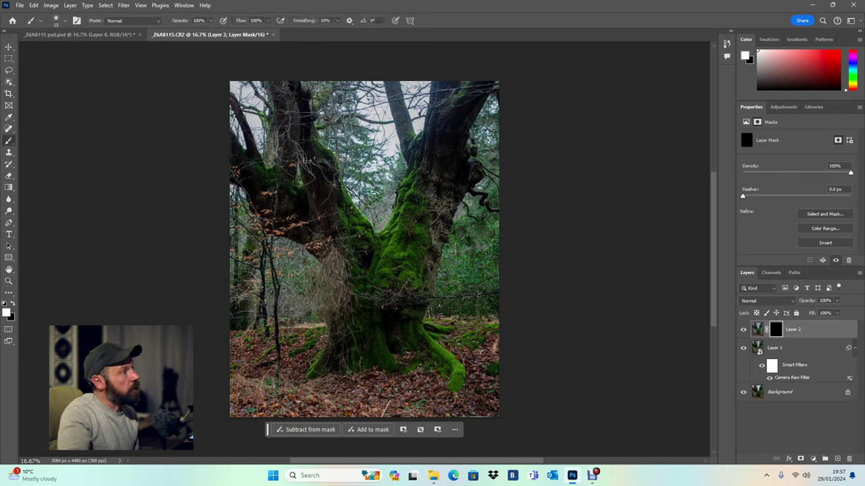
Enlarge the brush to about 2257 px and paint the haze back in around the tree
scroll(365, 250, up, 1)
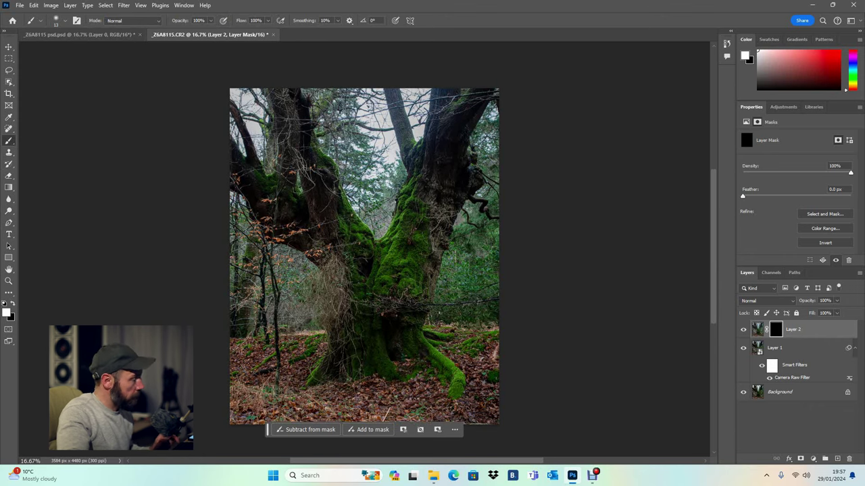
mouse_move(328, 250)
mouse_down()
mouse_move(357, 238)
mouse_move(405, 237)
mouse_up()
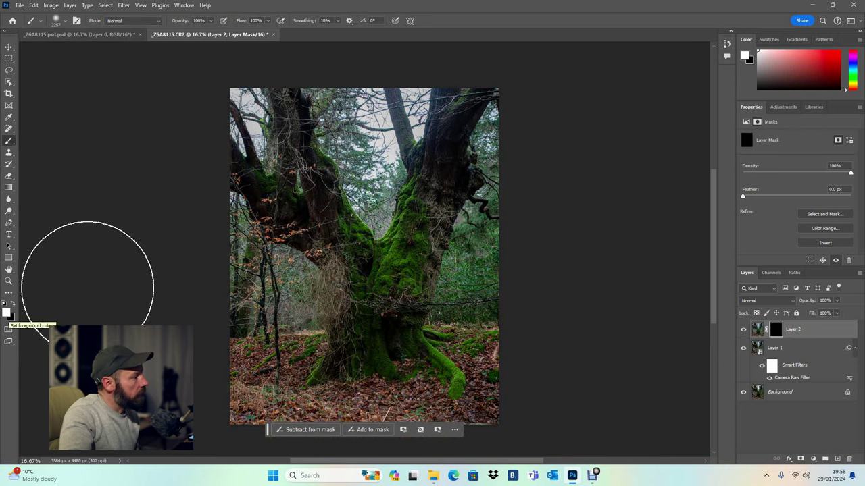
mouse_move(341, 235)
mouse_down()
mouse_move(409, 179)
mouse_move(418, 263)
mouse_move(287, 209)
mouse_move(347, 148)
mouse_move(407, 137)
mouse_move(460, 194)
mouse_move(475, 331)
mouse_up()
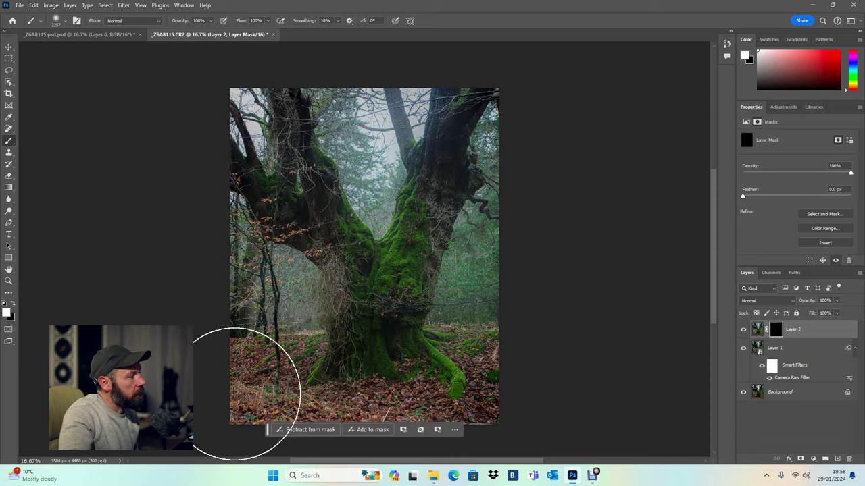
Invert Layer 2's mask back to white so the haze shows everywhere
key(ctrl+i)
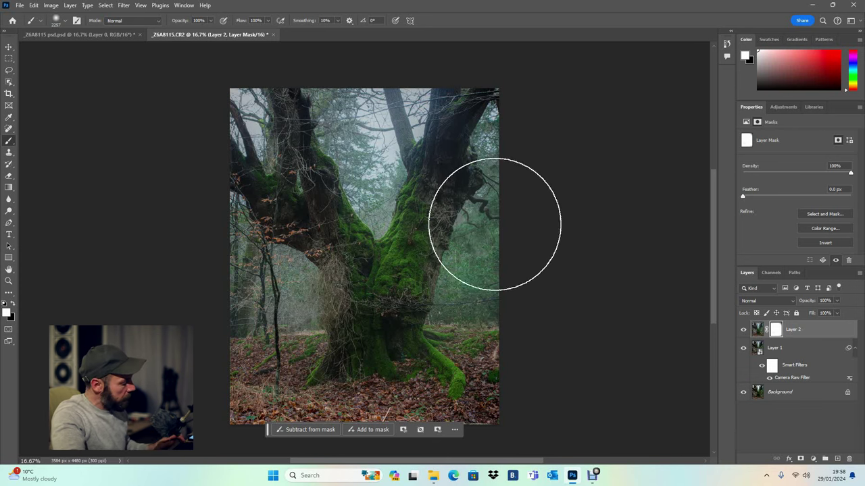
key(ctrl+i)
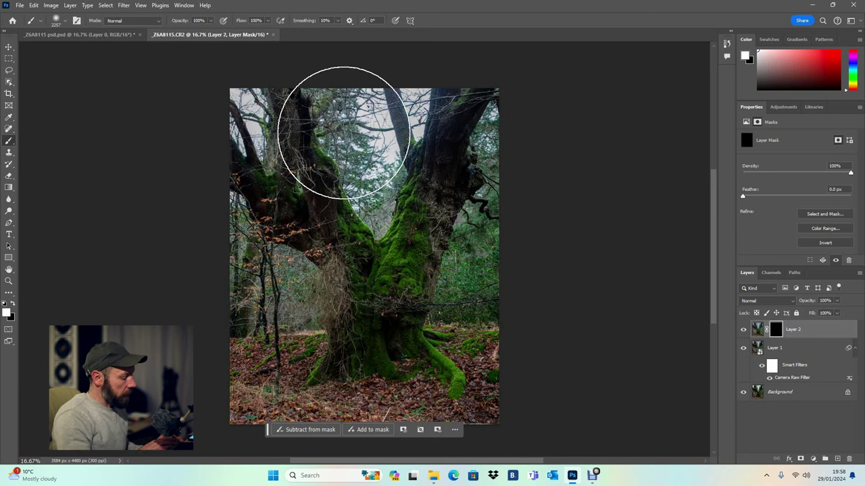
key(ctrl+i)
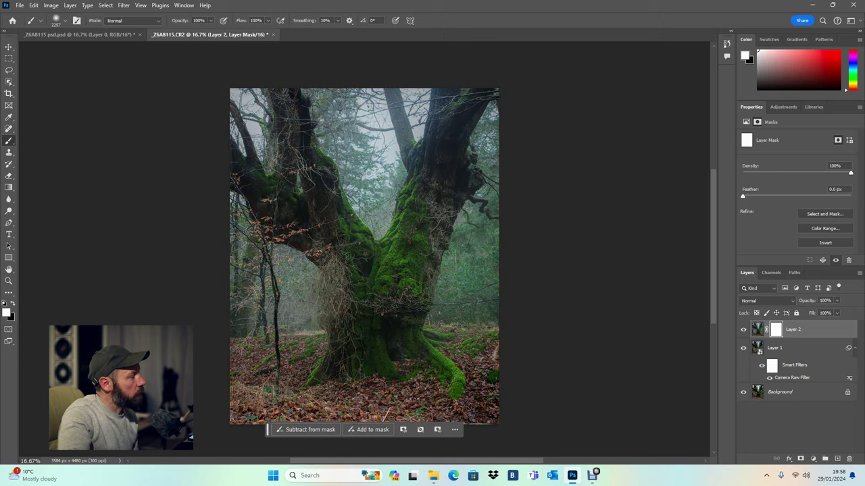
Paint with black, invert the mask so haze covers everything, and set brush opacity ~30%, flow 79%
key(x)
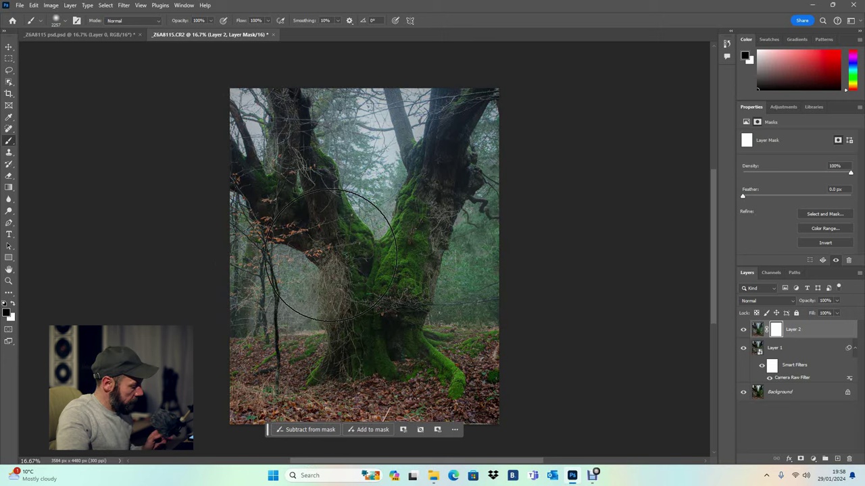
mouse_move(334, 256)
mouse_down()
mouse_move(323, 271)
mouse_move(367, 284)
mouse_move(321, 251)
mouse_move(274, 106)
mouse_move(533, 145)
mouse_up()
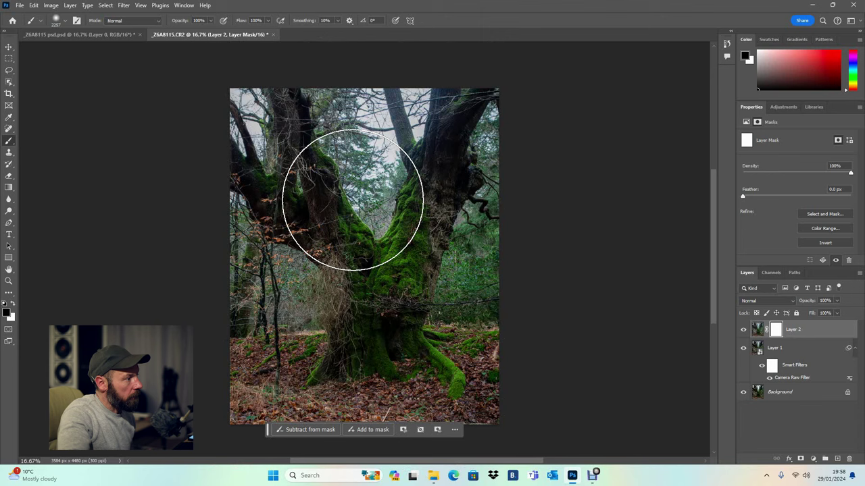
key(ctrl+i)
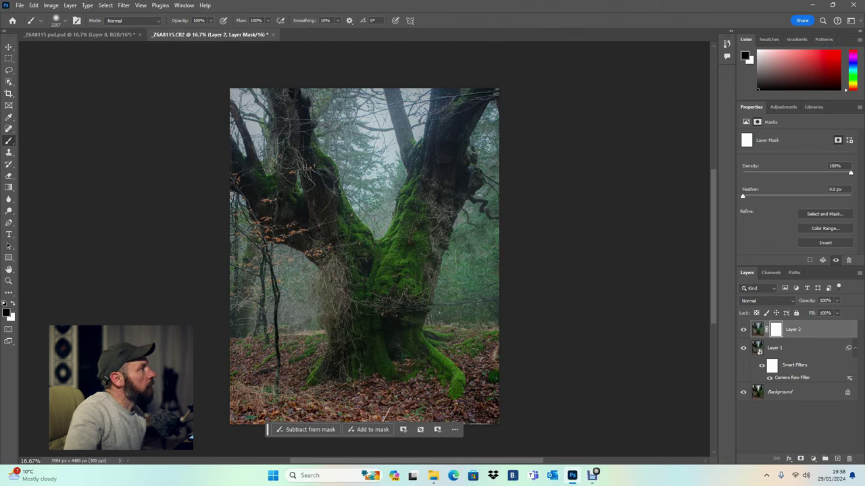
click(207, 20)
drag(211, 31, 181, 32)
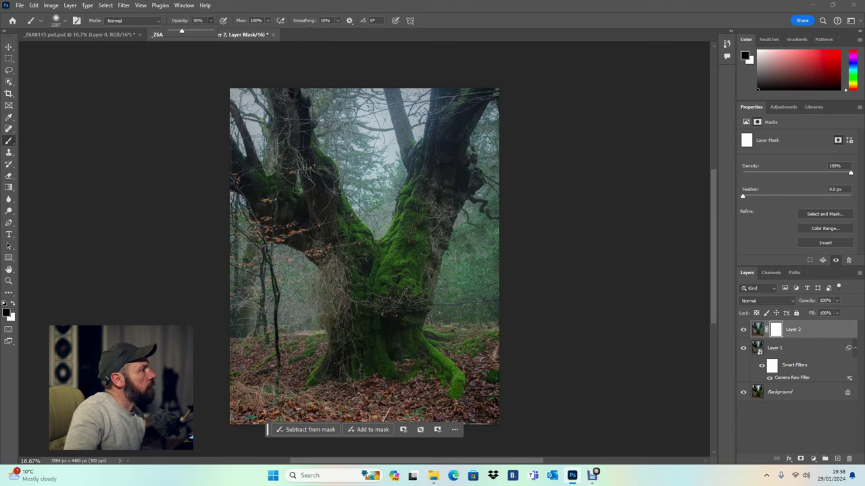
click(268, 20)
drag(276, 32, 258, 32)
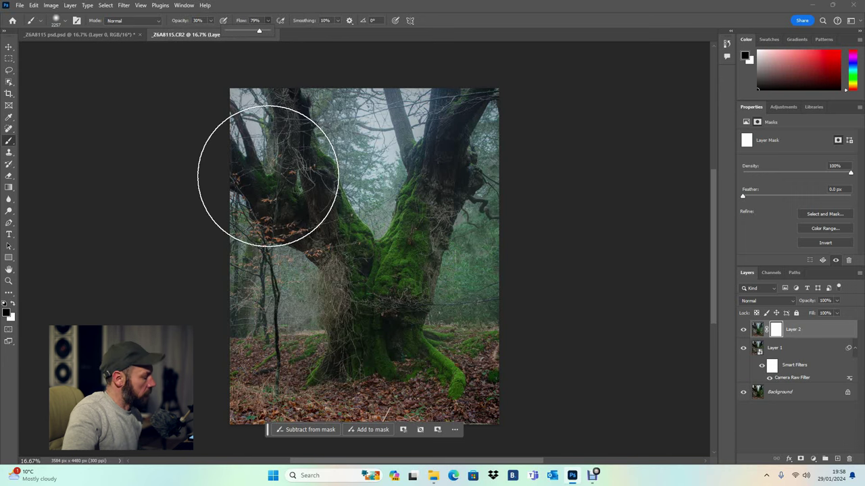
Resize the soft brush from 1885 px down to about 312 px and paint the tree off the haze mask
drag(267, 177, 267, 187)
drag(389, 311, 389, 313)
mouse_move(448, 247)
mouse_down()
mouse_move(441, 256)
mouse_move(468, 238)
mouse_up()
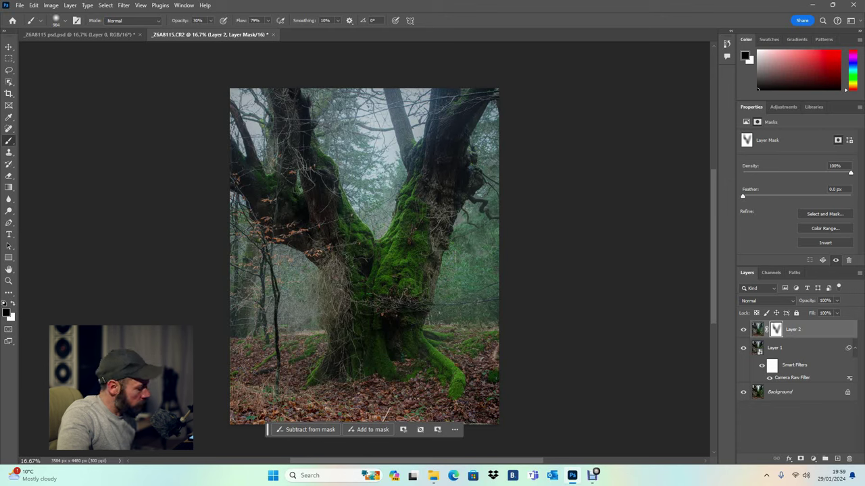
mouse_move(262, 195)
mouse_down()
mouse_move(297, 196)
mouse_move(262, 194)
mouse_up()
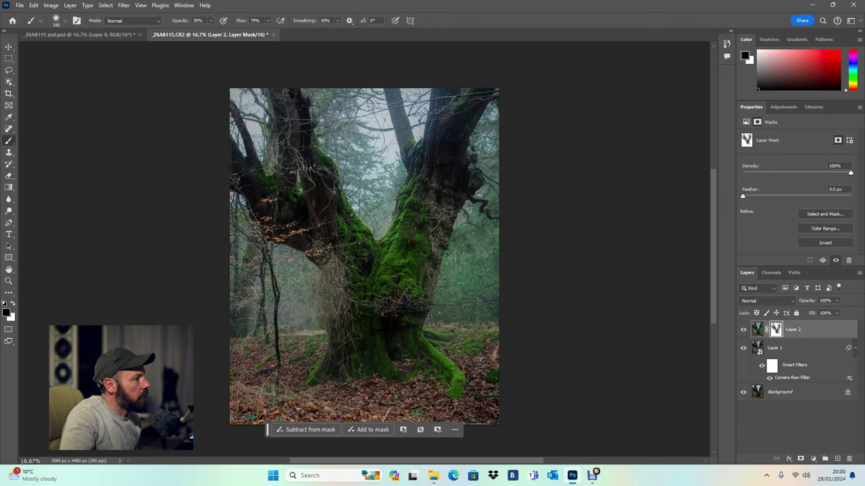
right_click(366, 282)
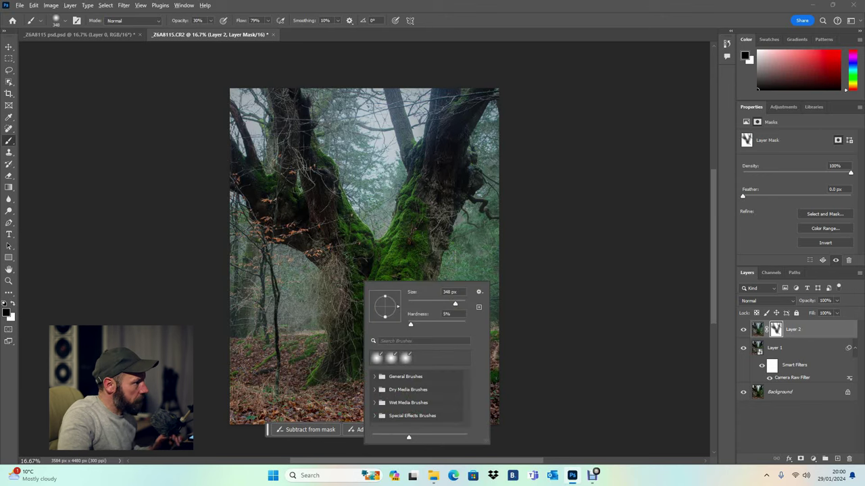
drag(365, 263, 402, 263)
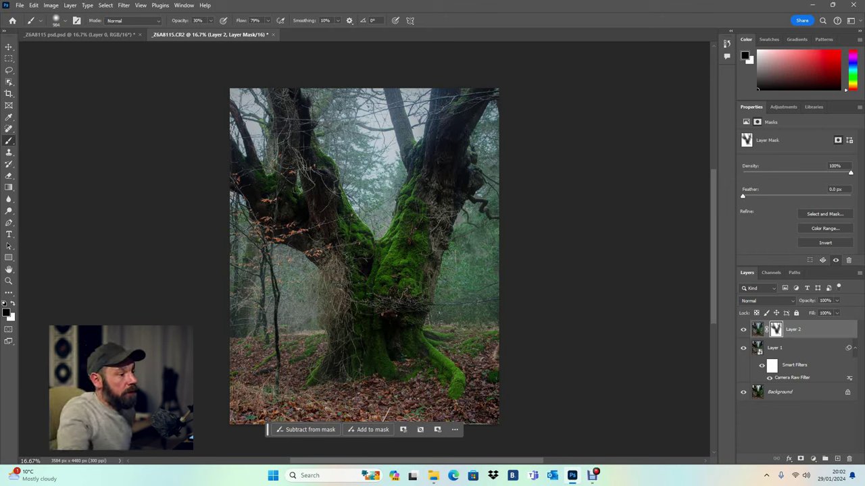
key(ctrl+comma)
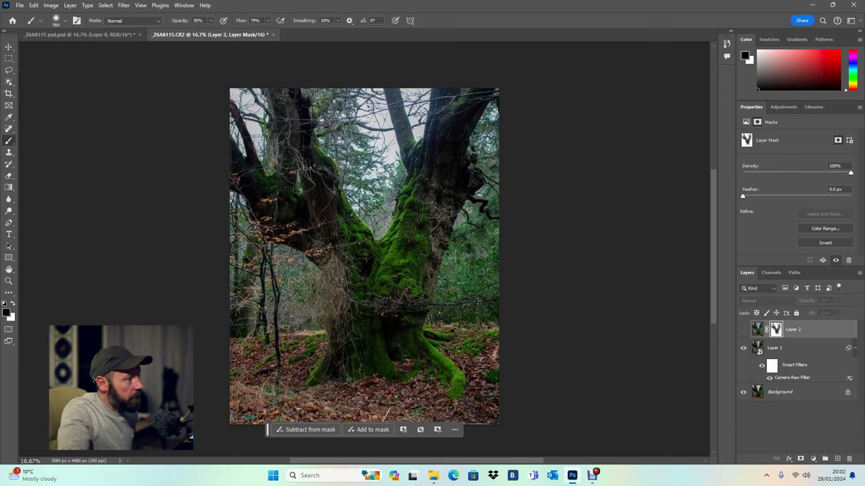
click(743, 329)
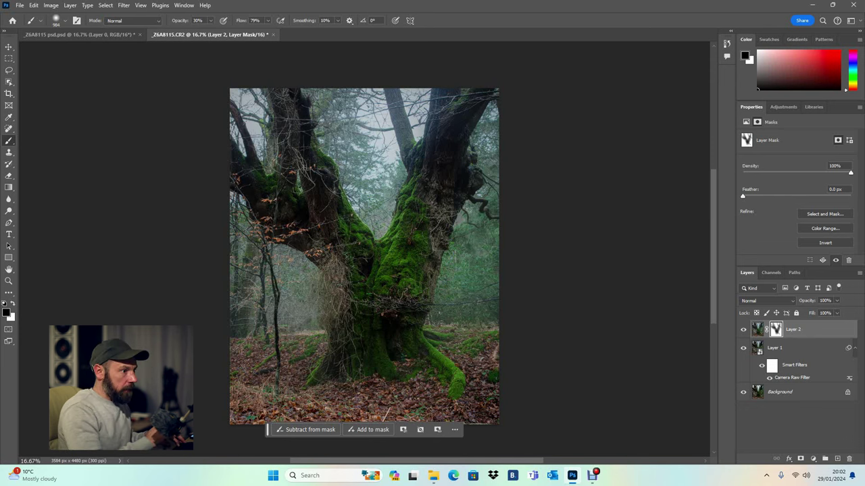
Stamp all visible layers into a new Layer 3 with Ctrl+Alt+Shift+E
key(ctrl+shift+alt+e)
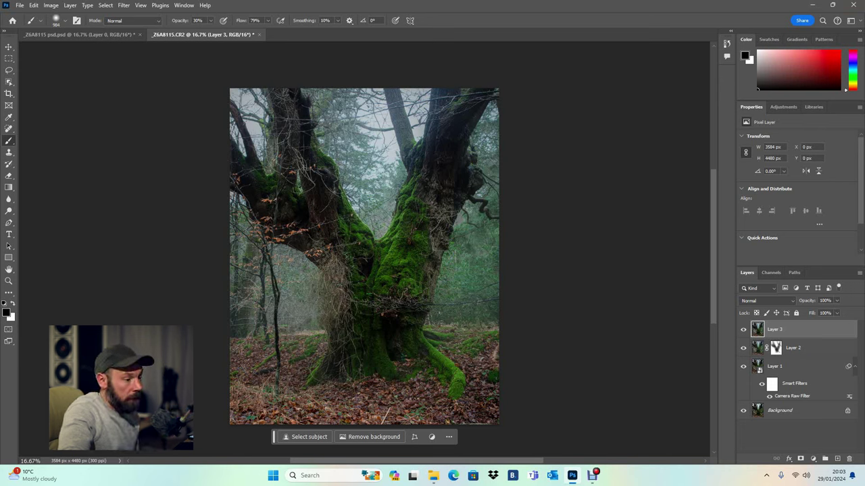
Add a Levels 1 adjustment layer and clip it to Layer 3
click(812, 459)
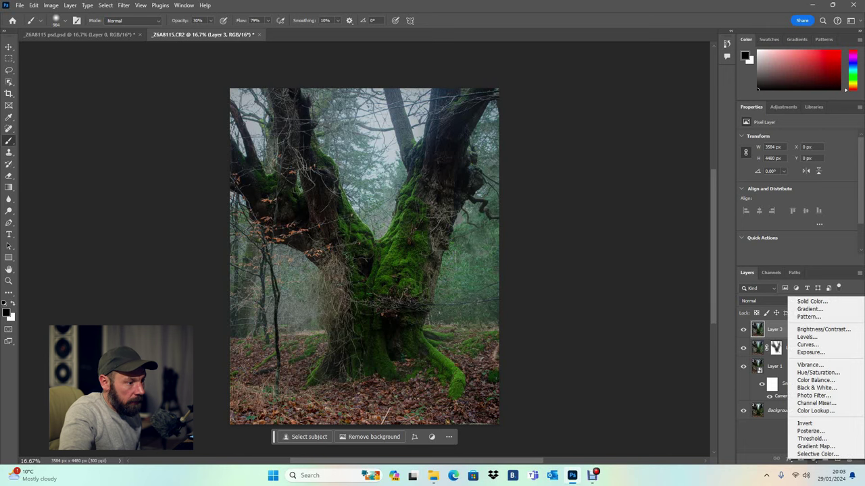
key(Escape)
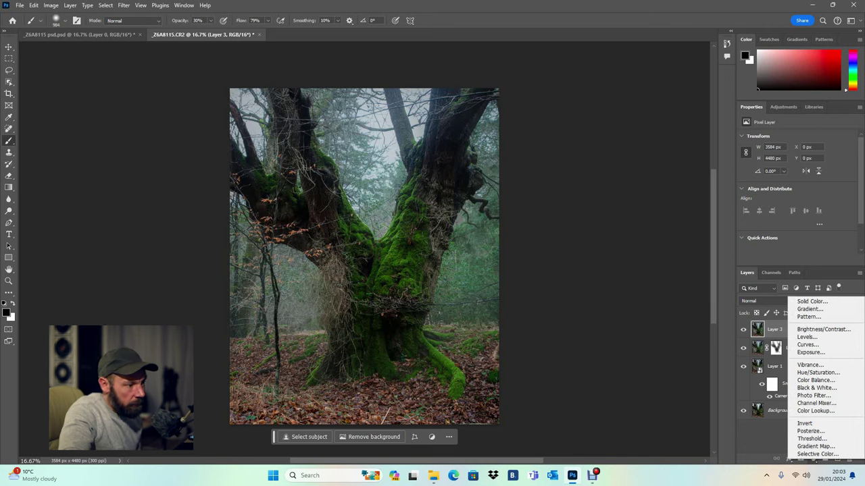
key(Escape)
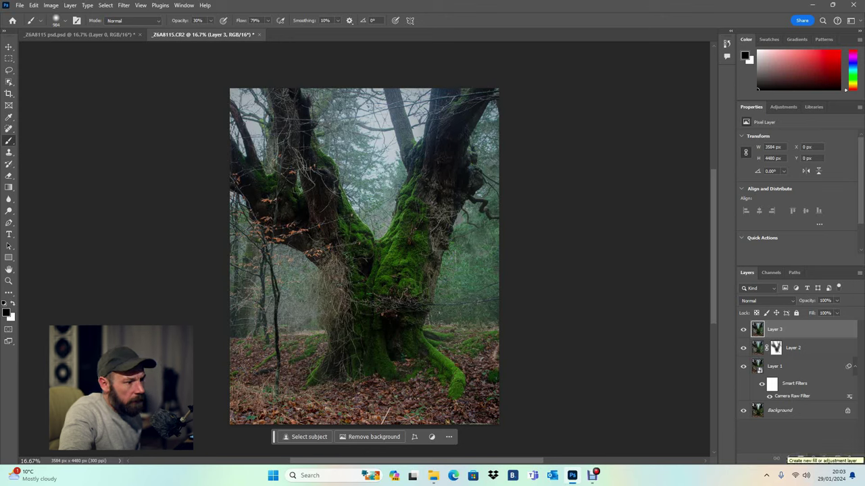
click(810, 459)
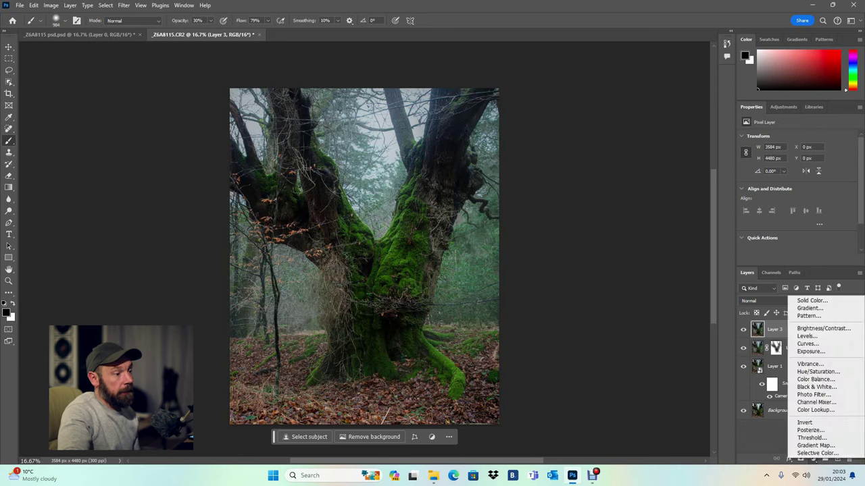
click(807, 335)
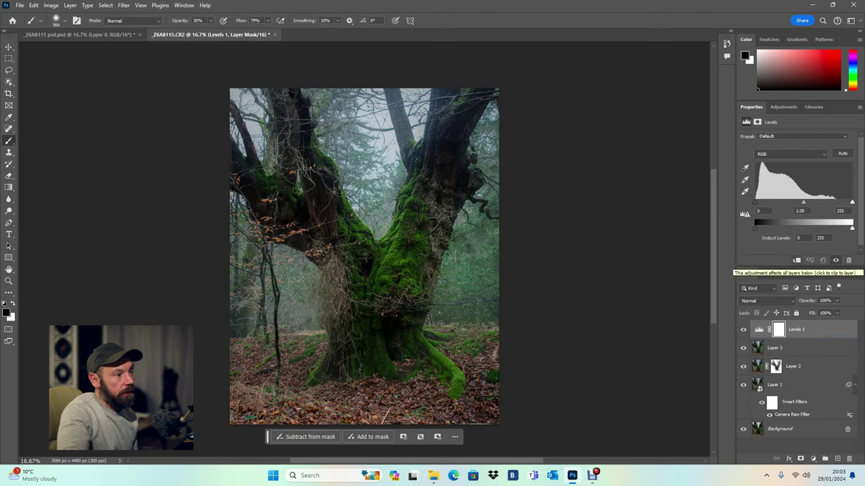
click(796, 260)
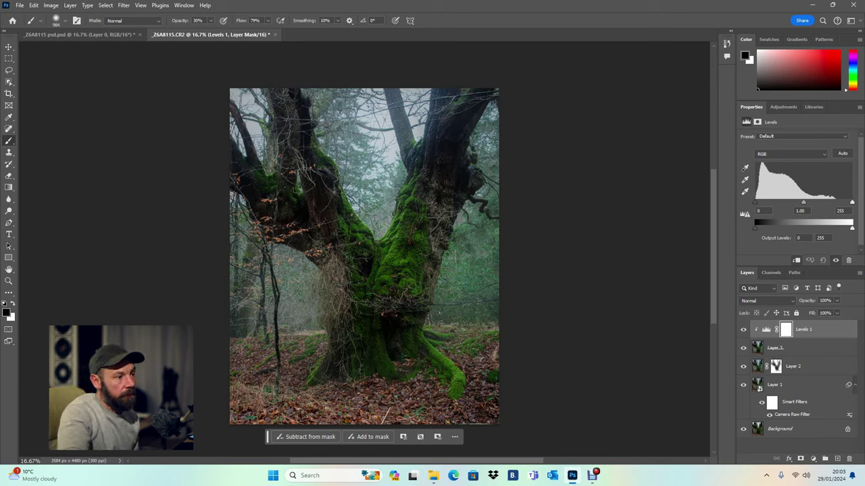
key(ctrl+alt+g)
key(ctrl+alt+g)
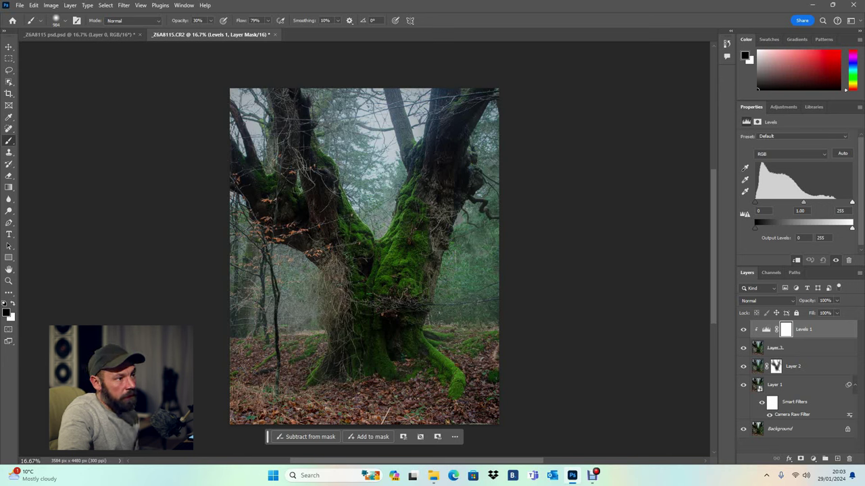
Set the Levels input sliders to black 32 and white 145
drag(851, 202, 812, 202)
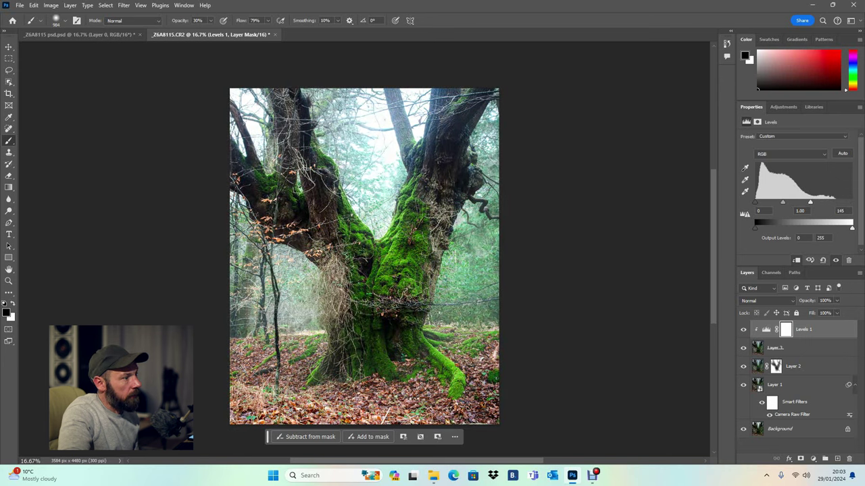
drag(754, 202, 759, 202)
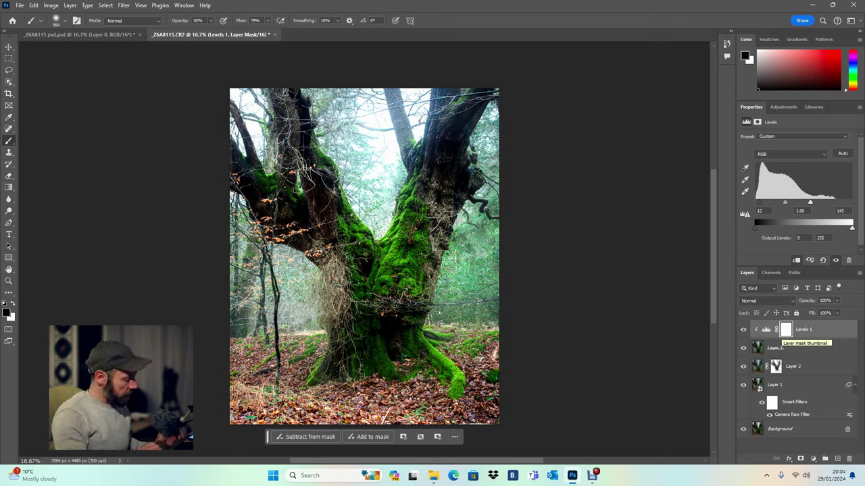
Invert the Levels 1 mask to black and make white the painting colour
key(ctrl+i)
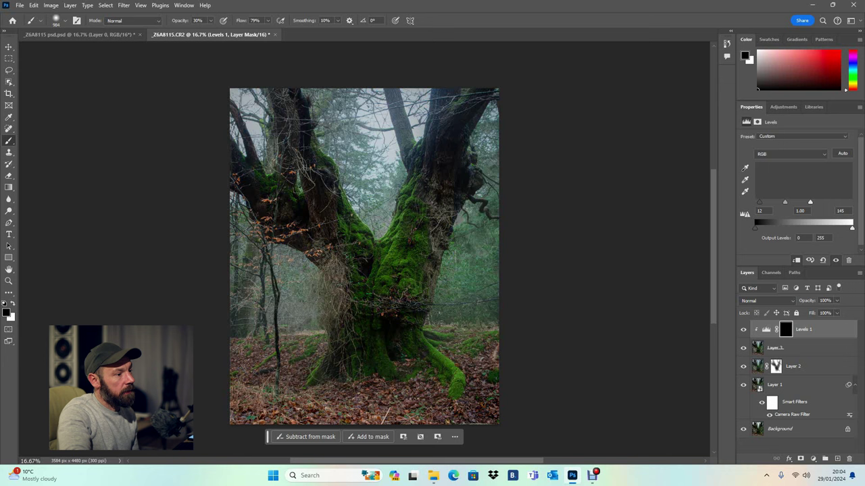
key(ctrl+i)
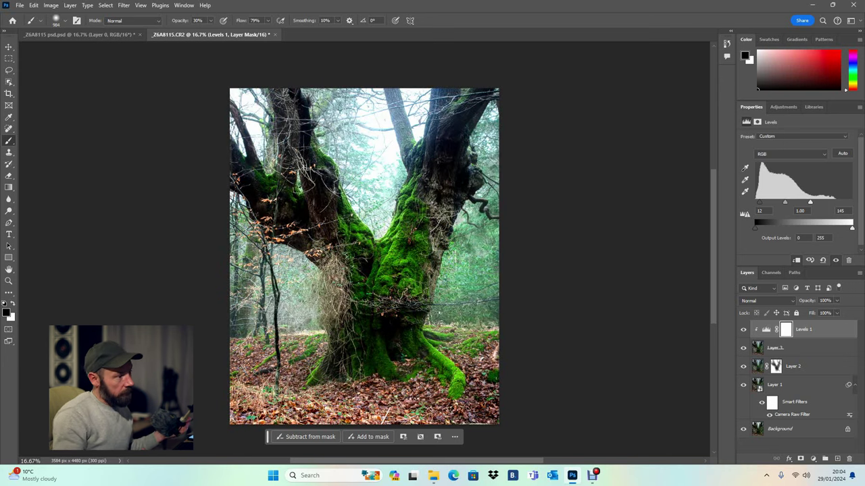
key(ctrl+i)
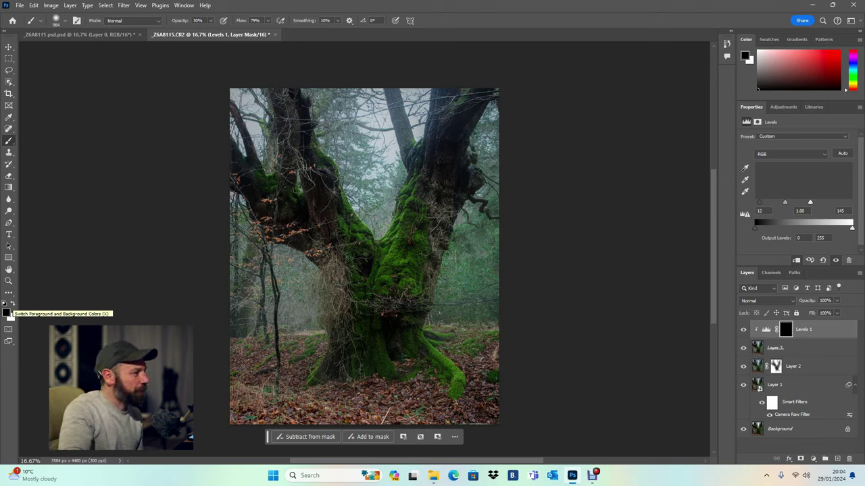
click(11, 304)
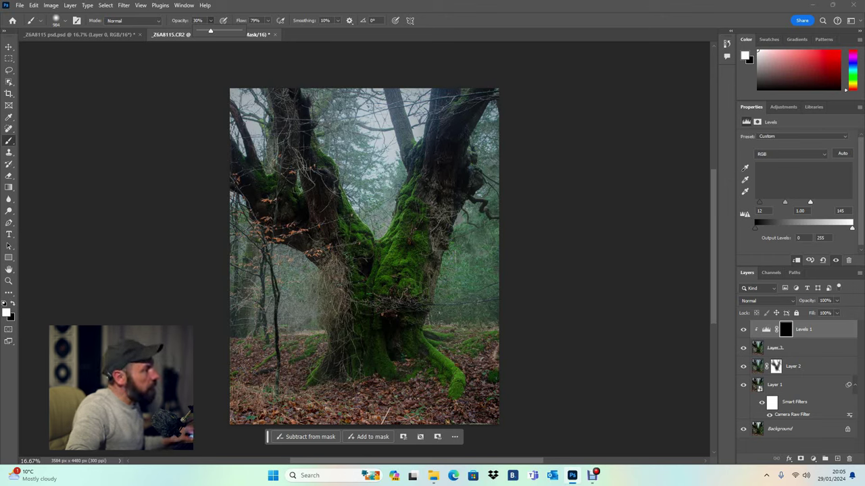
Set the brush to 23% opacity, 601 px size and 50% hardness for painting the moss
key(3)
key(1)
key(2)
key(3)
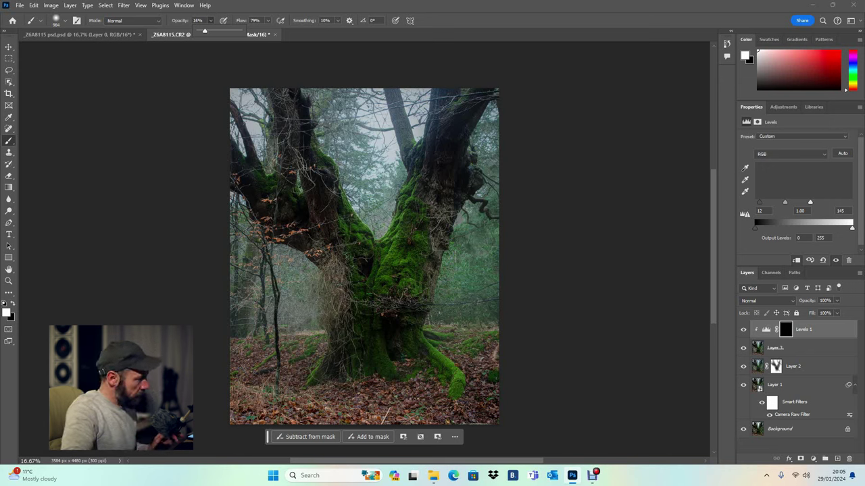
alt+right_click(331, 272)
mouse_move(331, 272)
mouse_down()
mouse_move(307, 282)
mouse_move(319, 290)
mouse_up()
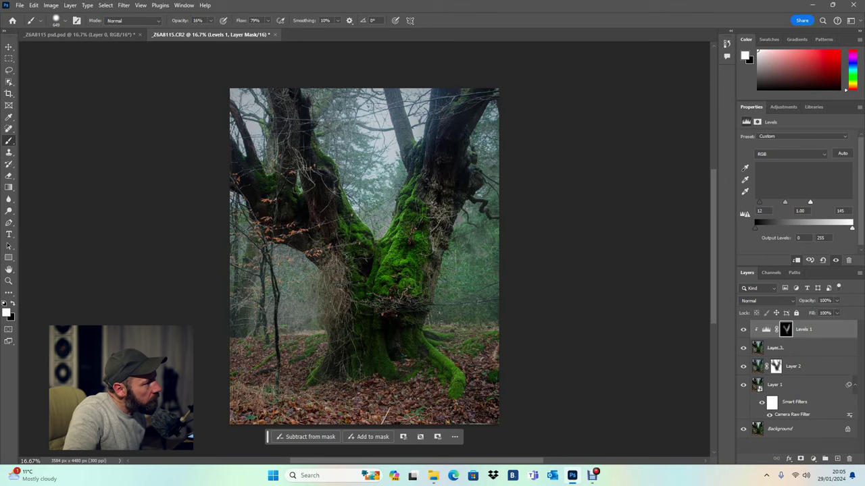
Resize the brush to about 300 px for the smaller moss areas
alt+right_click(330, 227)
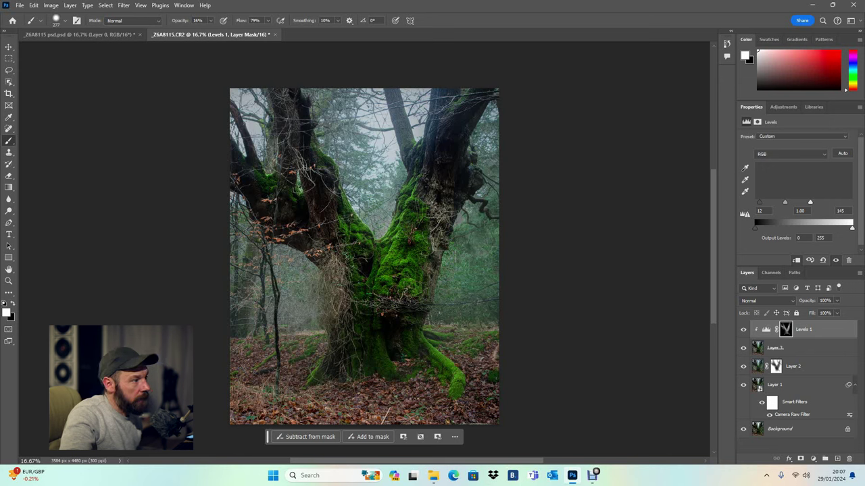
click(743, 329)
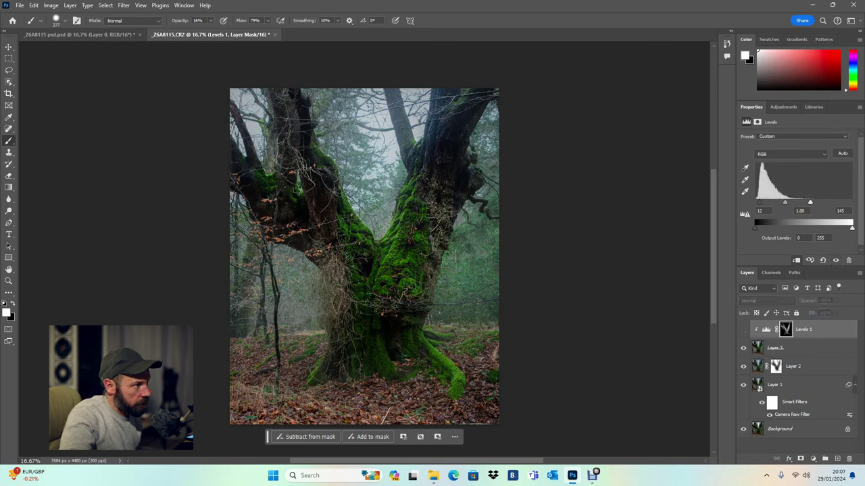
click(744, 329)
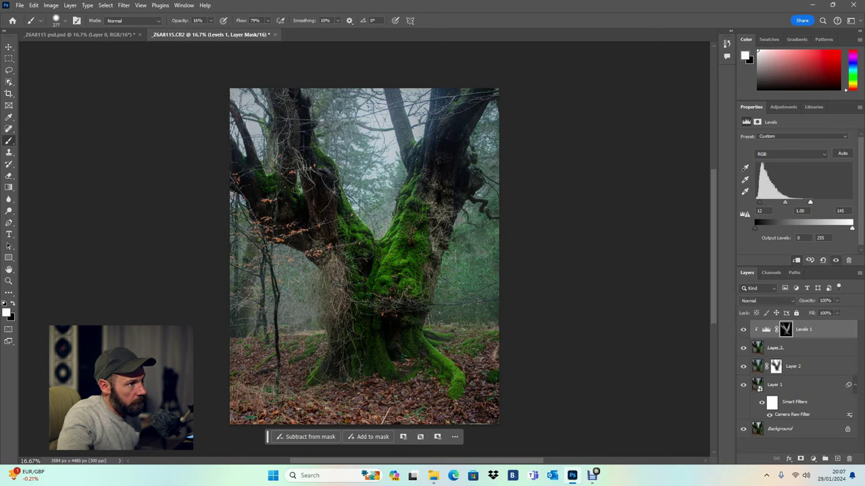